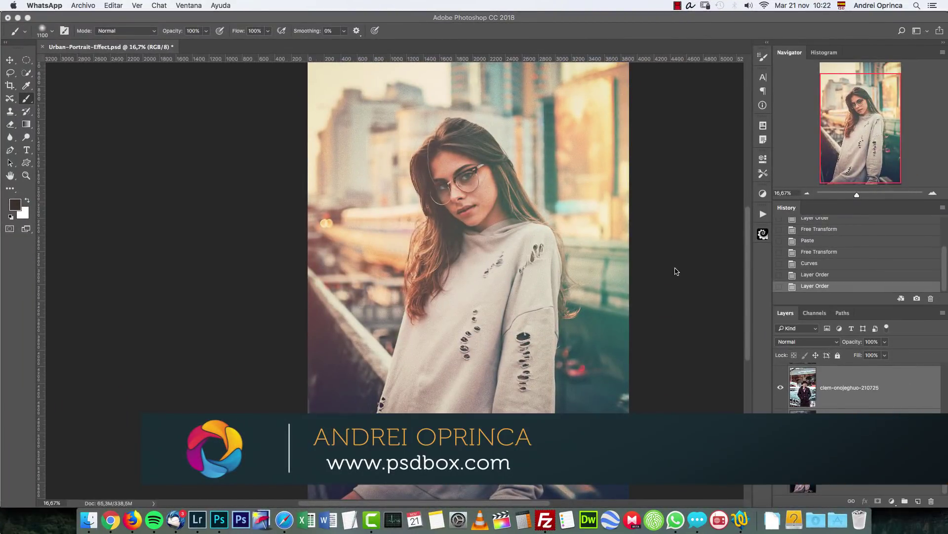
Step: Compare the original Fondo photo with the graded layers by toggling their visibility
left_click(880, 369)
left_click(781, 474, "alt")
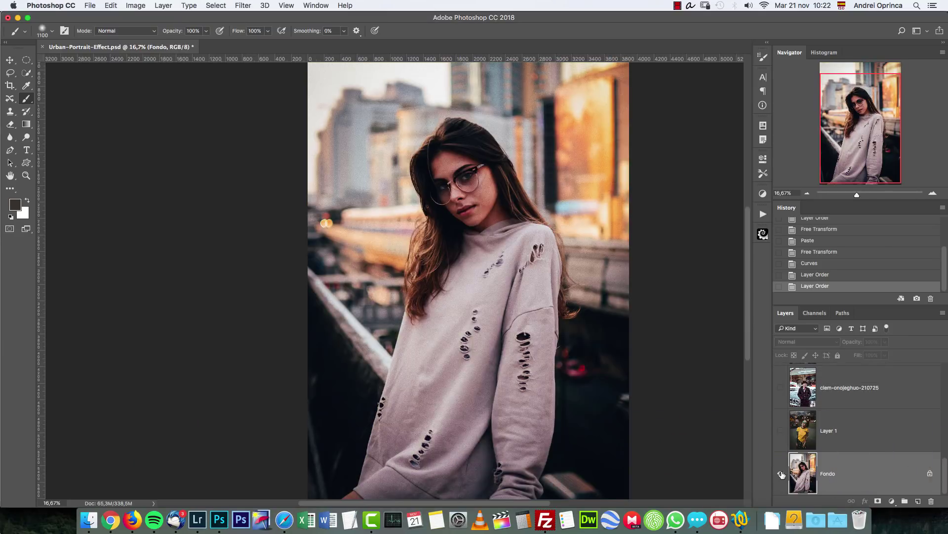
left_click(780, 473, "alt")
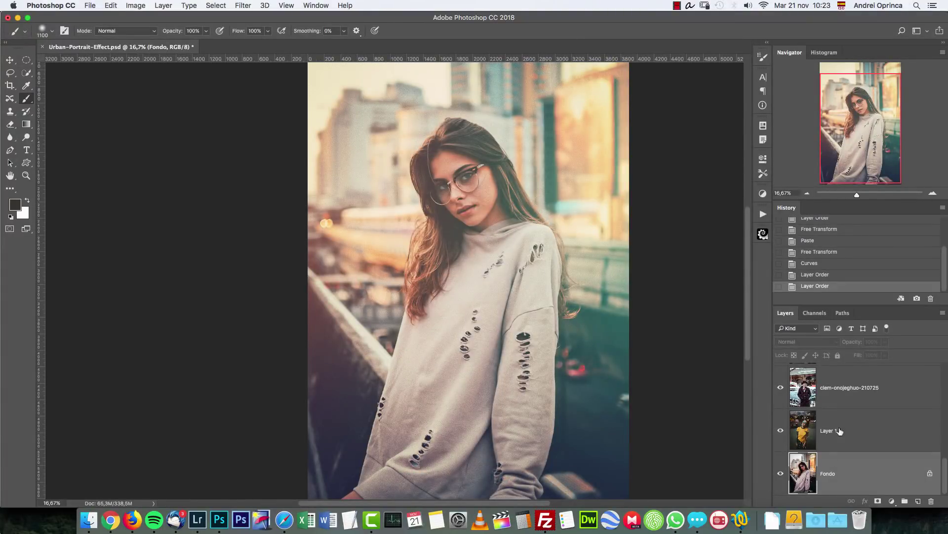
left_click(781, 474, "alt")
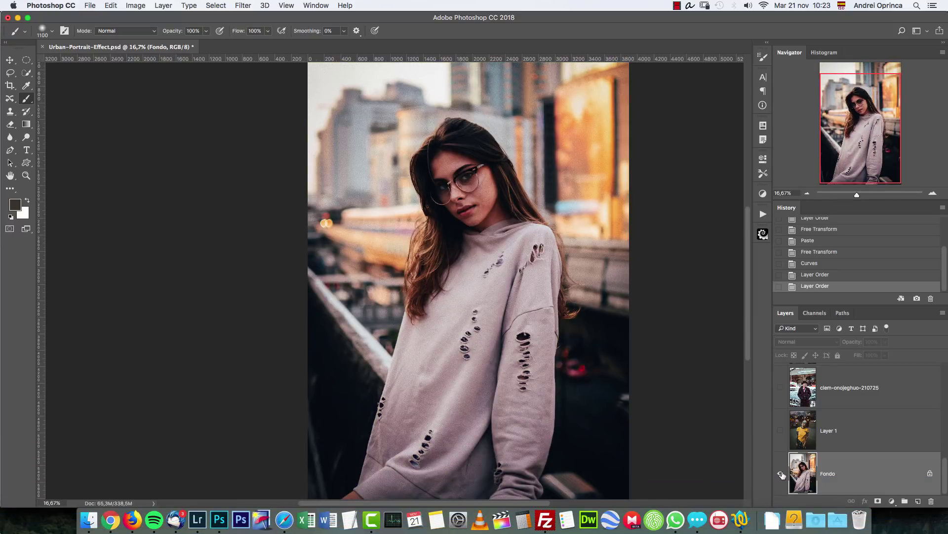
left_click(781, 474, "alt")
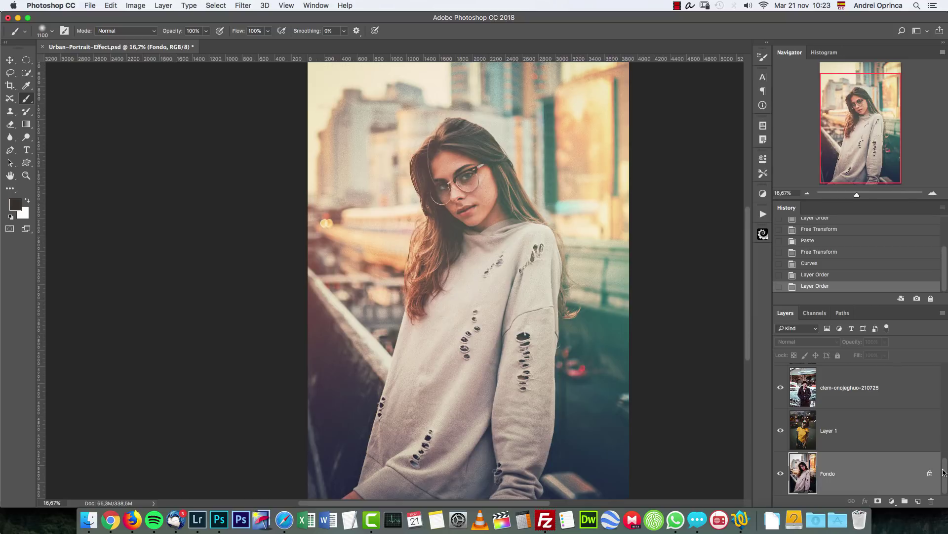
Step: Hide Capa 1 to reveal the man photo and briefly toggle the Curvas 1 adjustment
scroll(945, 472, "up", 3)
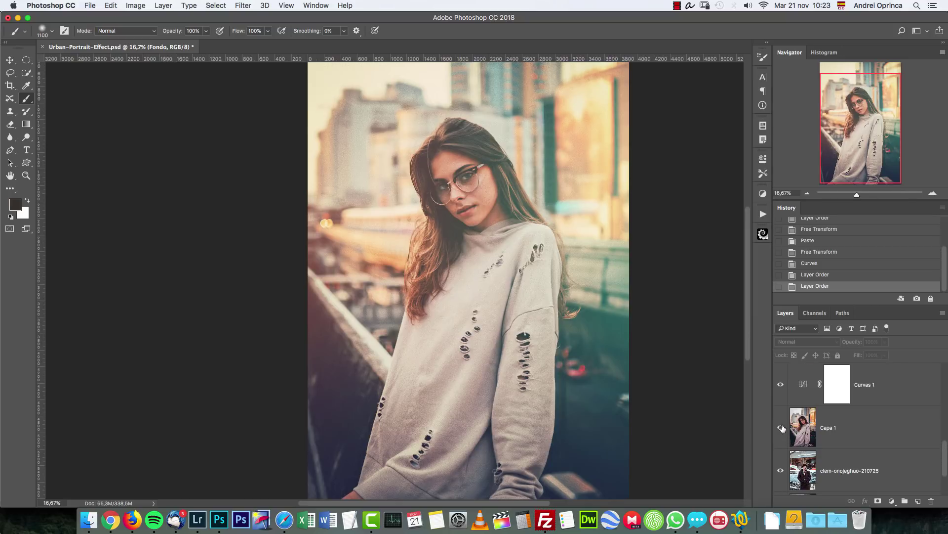
left_click(782, 428)
left_click(781, 472, "alt")
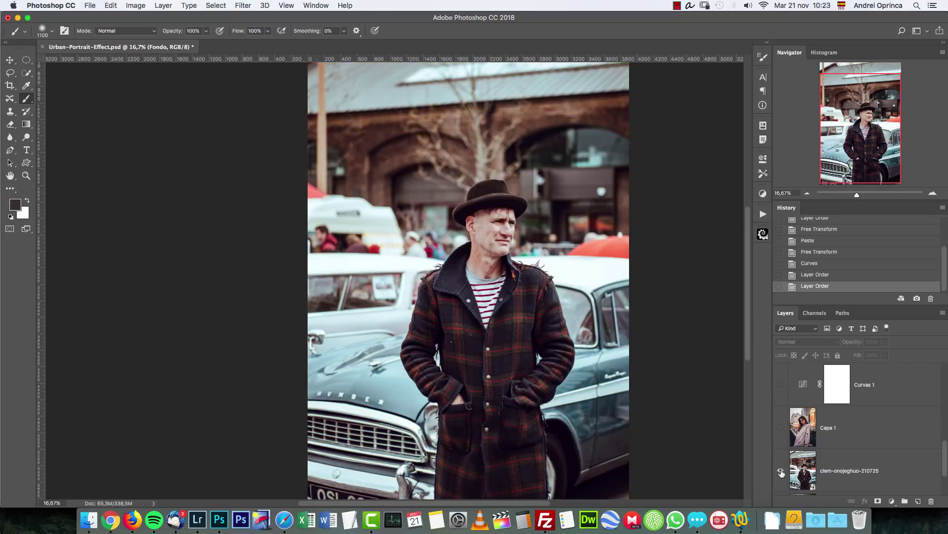
left_click(782, 471, "alt")
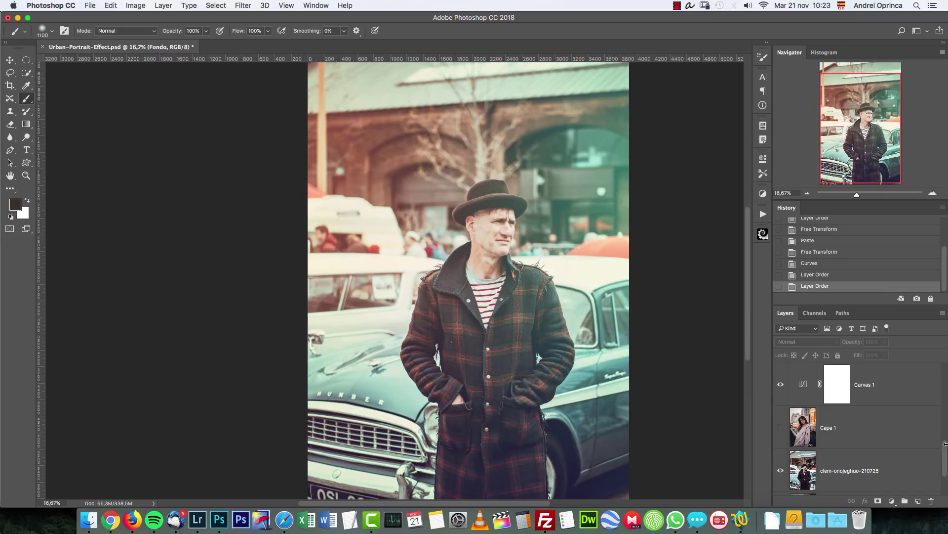
scroll(944, 462, "down", 3)
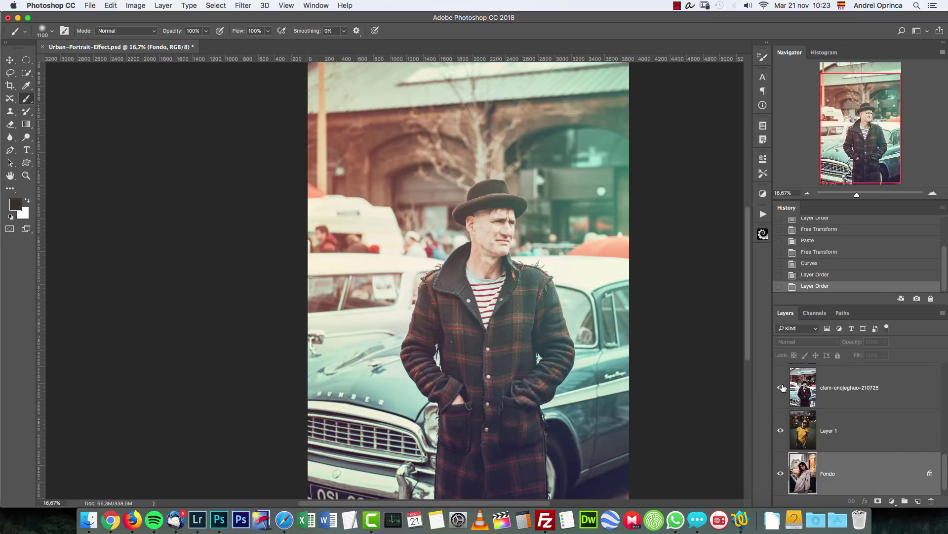
Step: Hide clem-onojeghuo-210725, compare the toning, then select all layers down to Layer 1
left_click(781, 387)
left_click(782, 430, "alt")
left_click(781, 430, "alt")
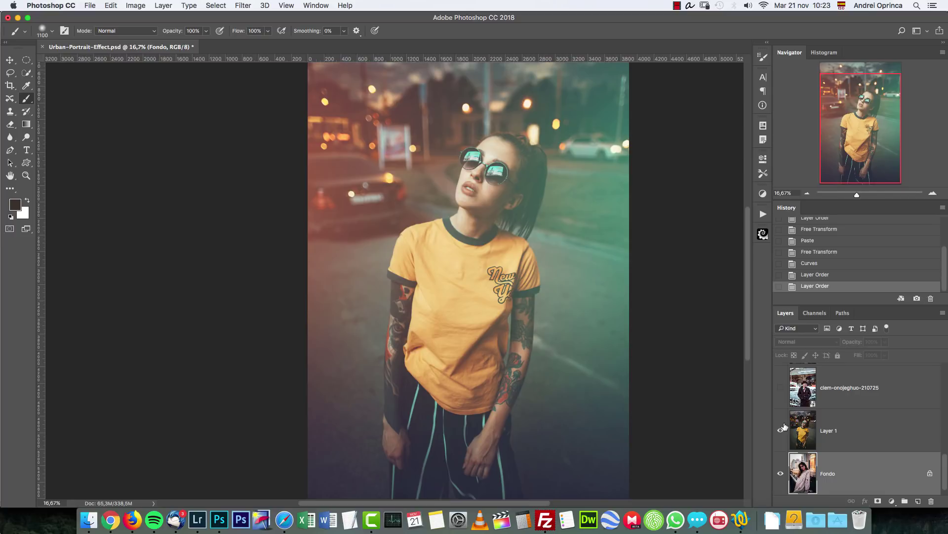
left_click(892, 402)
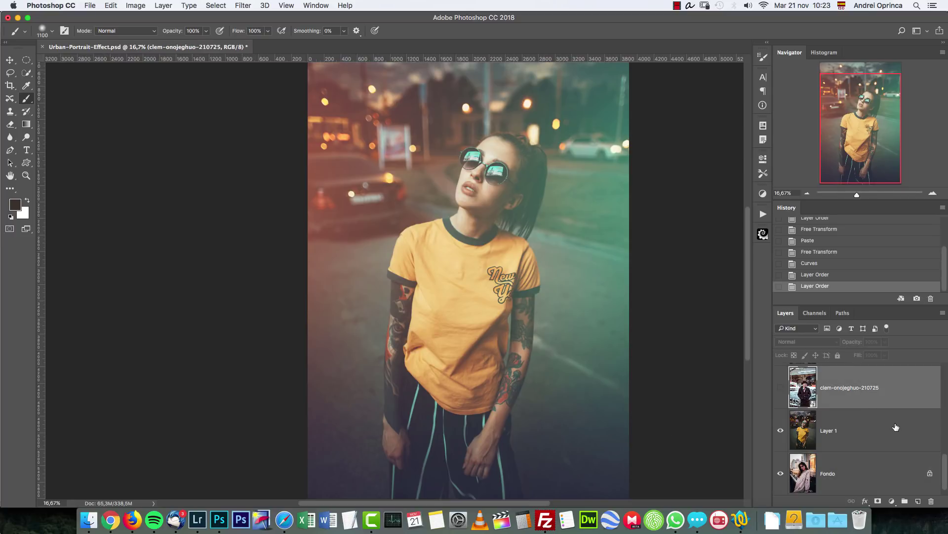
left_click(921, 446)
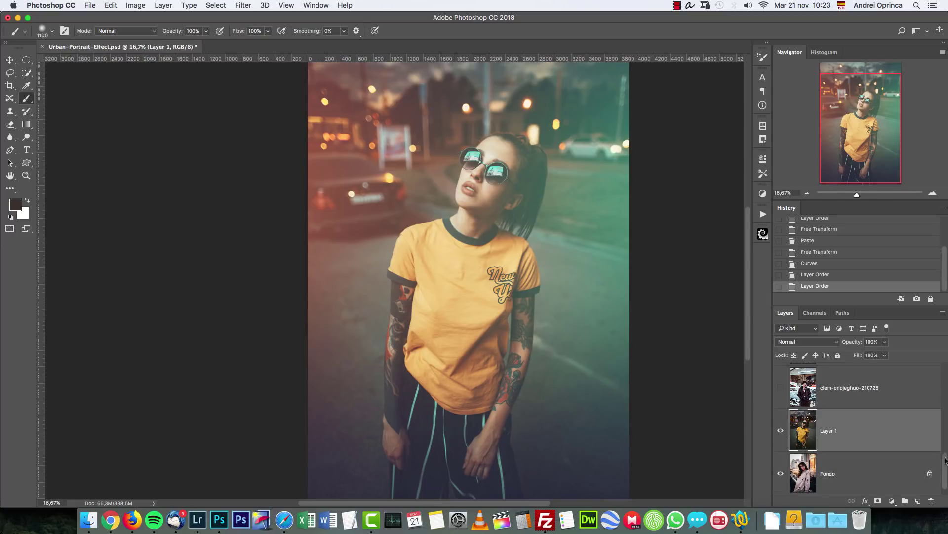
Step: Group the layers above Fondo, duplicate Fondo, hide Group 1 and move Fondo copy above it
key("super+g")
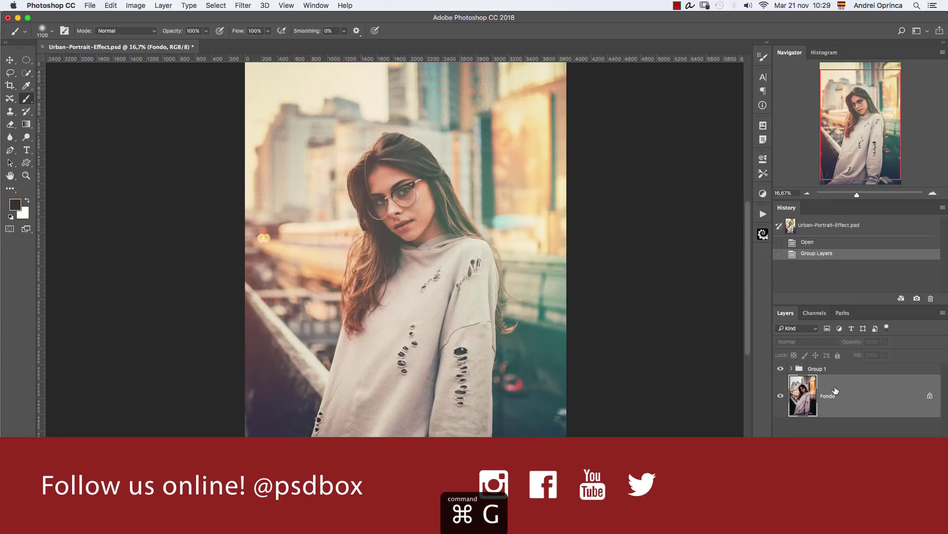
key("super+j")
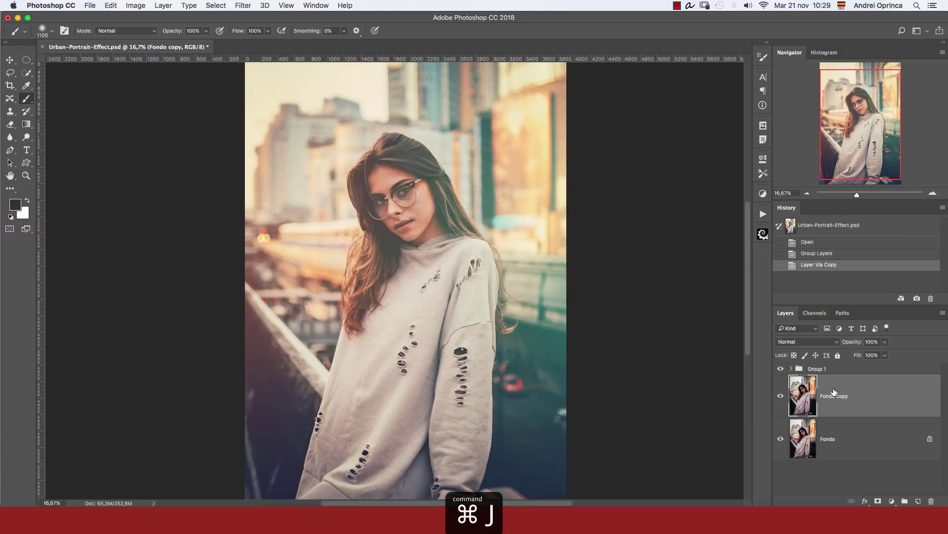
left_click(781, 370)
left_click_drag(847, 383, 845, 366)
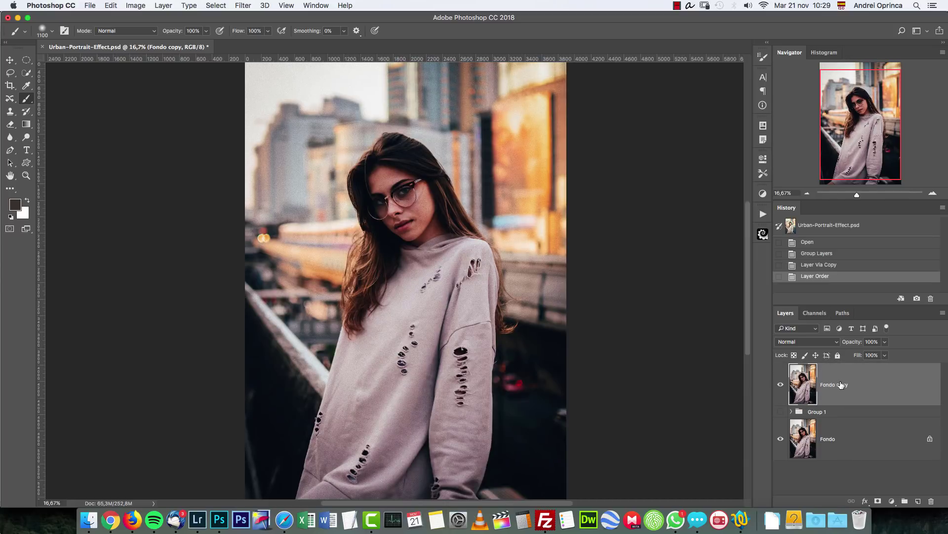
Step: Apply Shadows/Highlights to Fondo copy with Shadows Amount 22% and Radius 80 px
left_click(136, 5)
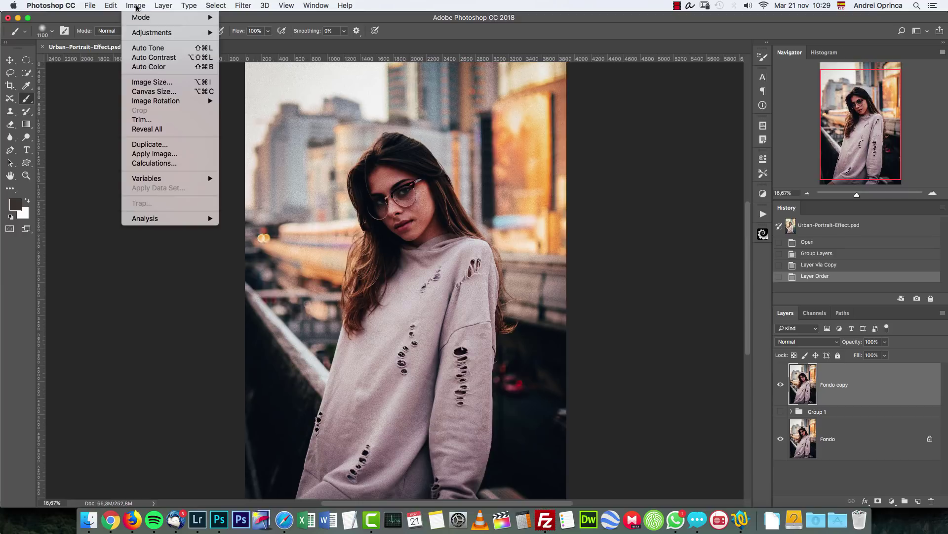
mouse_move(158, 32)
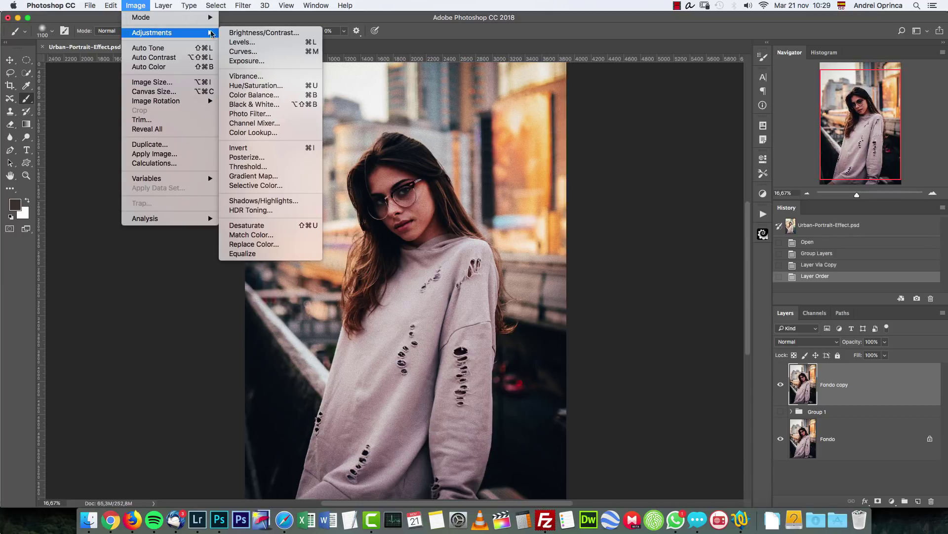
left_click(271, 201)
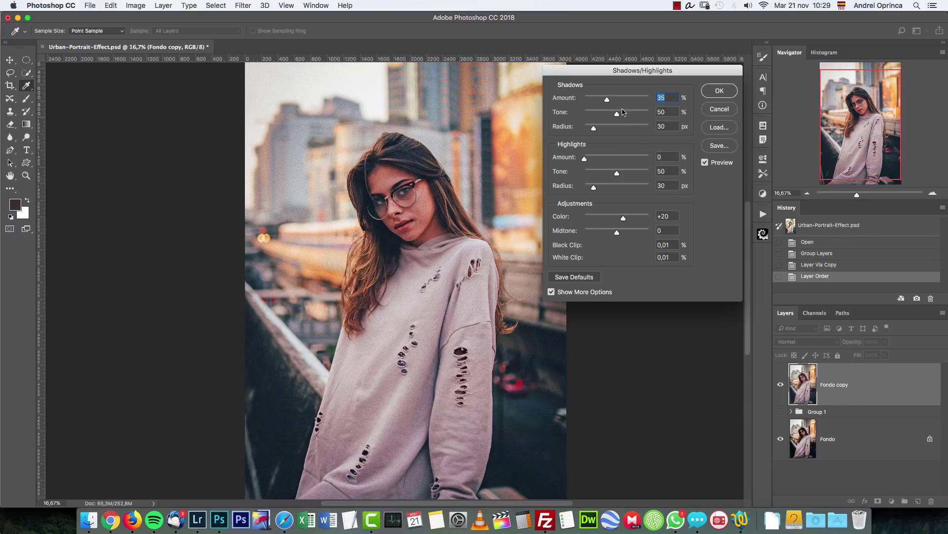
left_click_drag(606, 100, 599, 101)
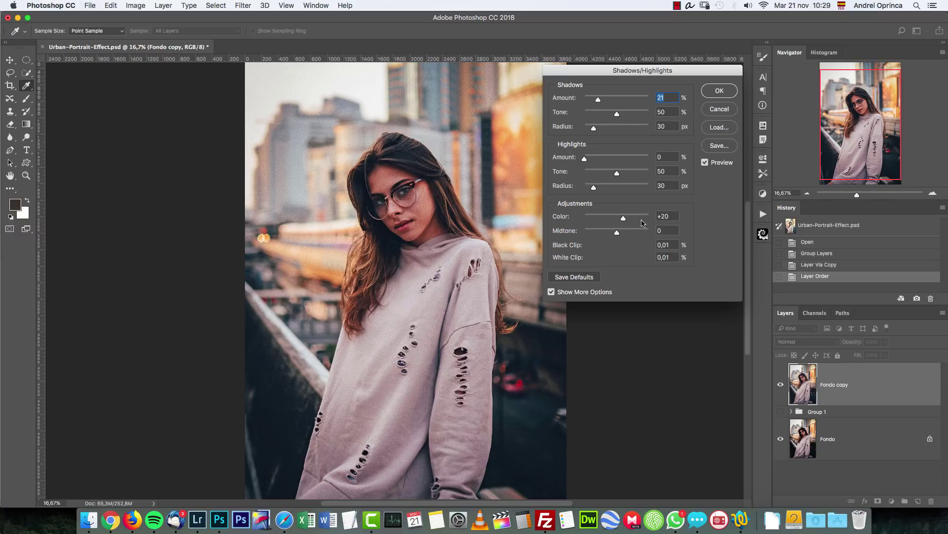
left_click(552, 292)
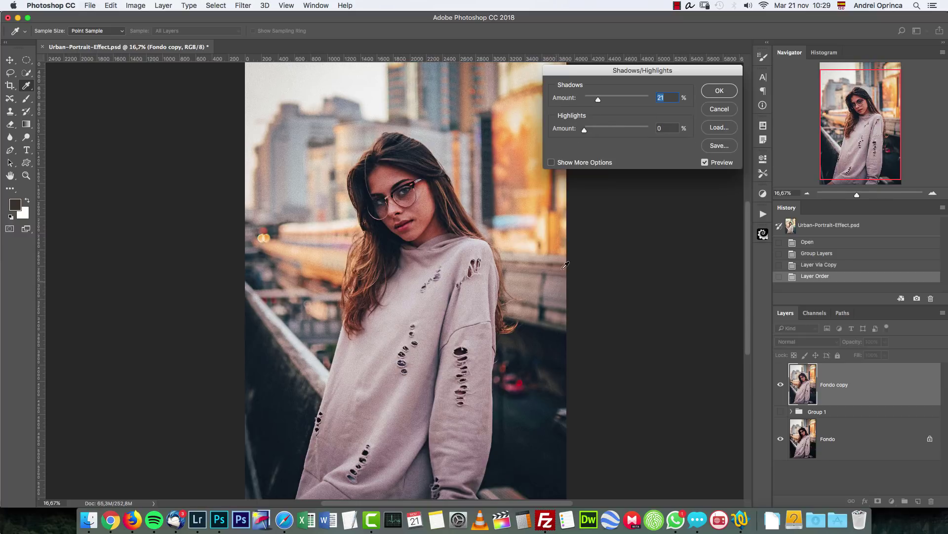
left_click(552, 162)
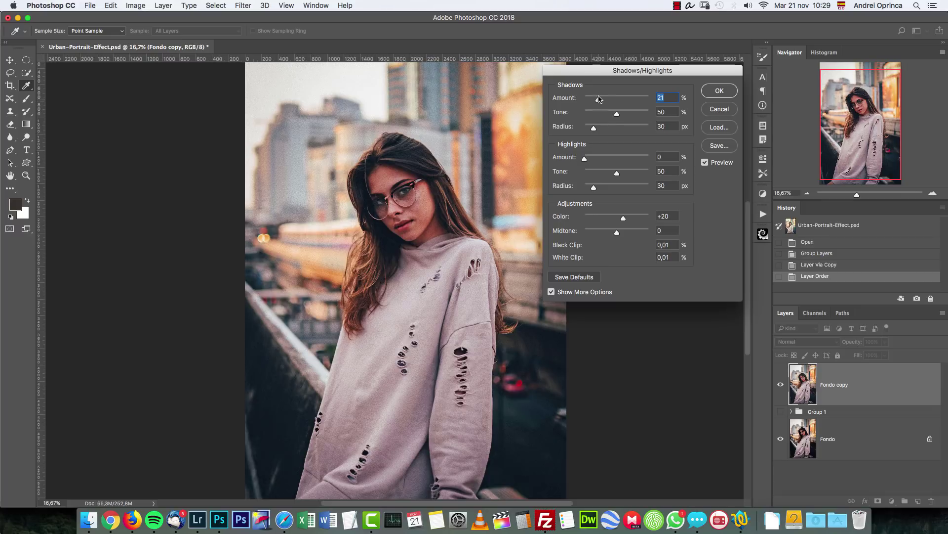
left_click(599, 99)
left_click(619, 99)
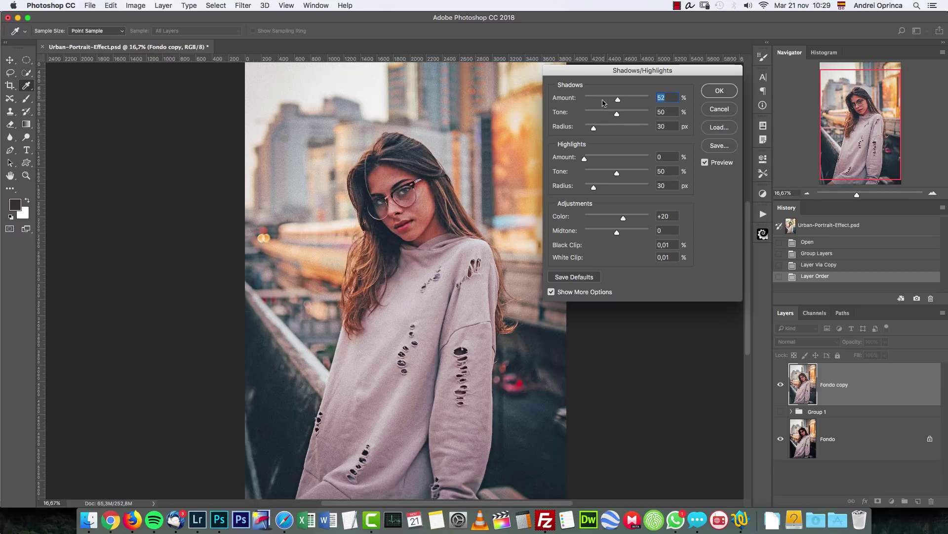
left_click(598, 99)
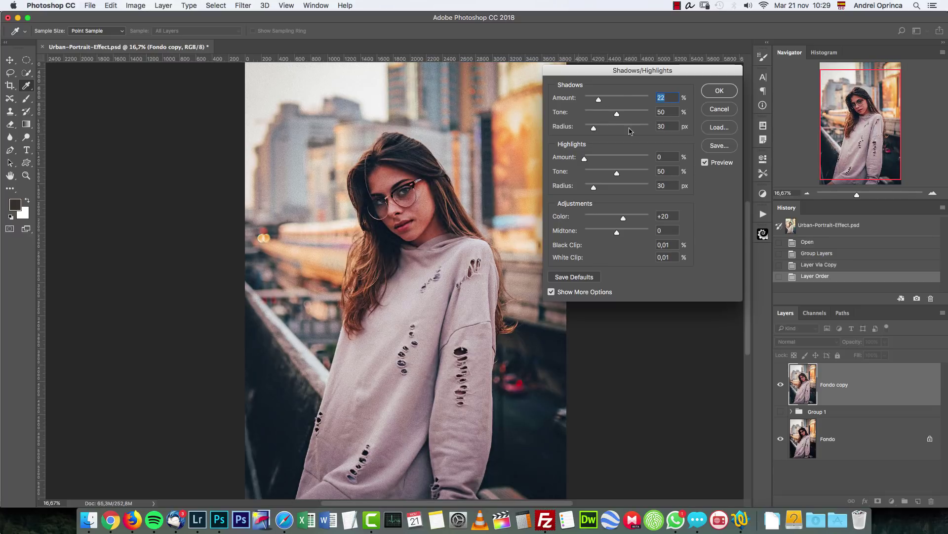
left_click(611, 127)
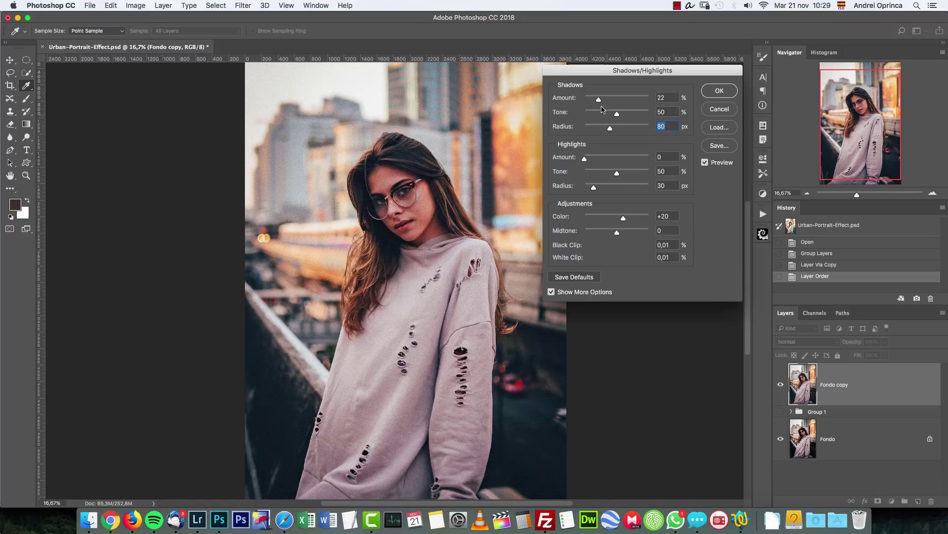
left_click(705, 163)
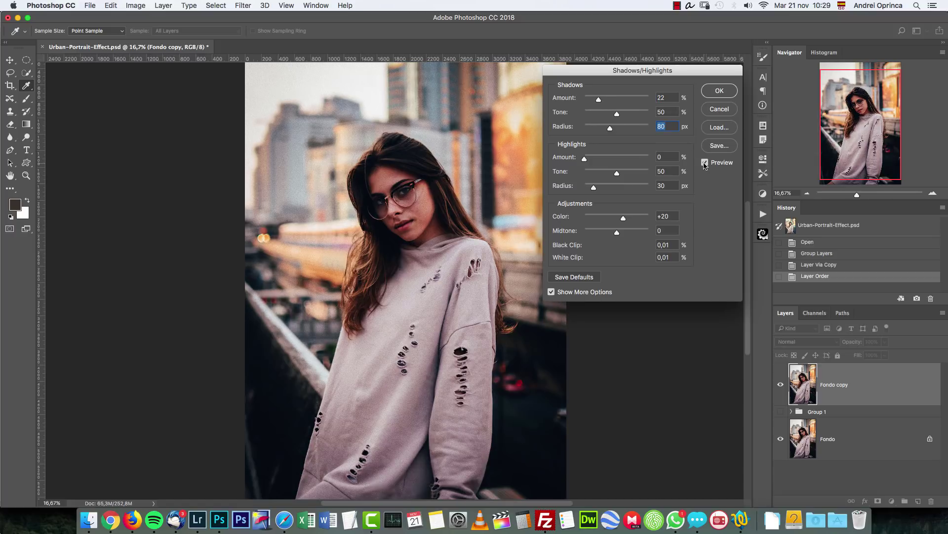
Step: Confirm the Shadows/Highlights adjustment and add a Curves adjustment layer
left_click(719, 91)
key("b")
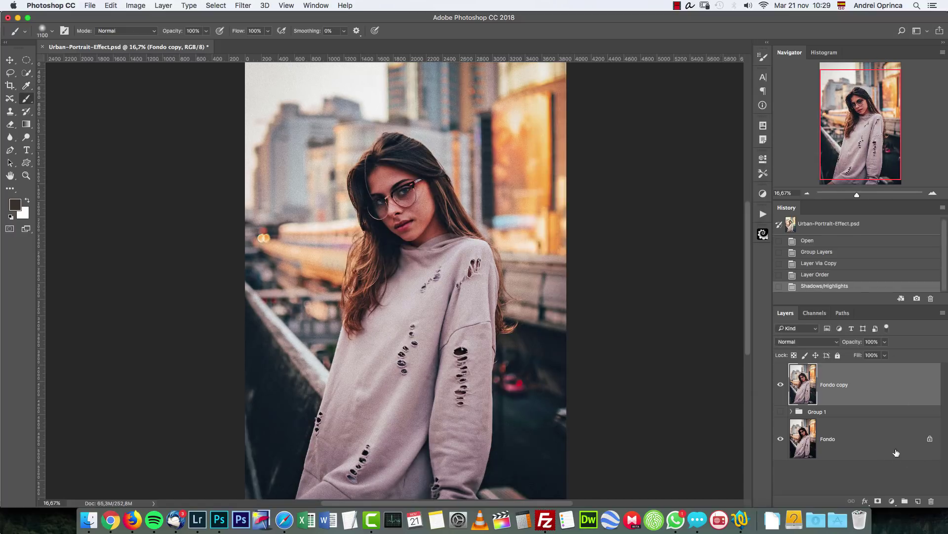
left_click(892, 501)
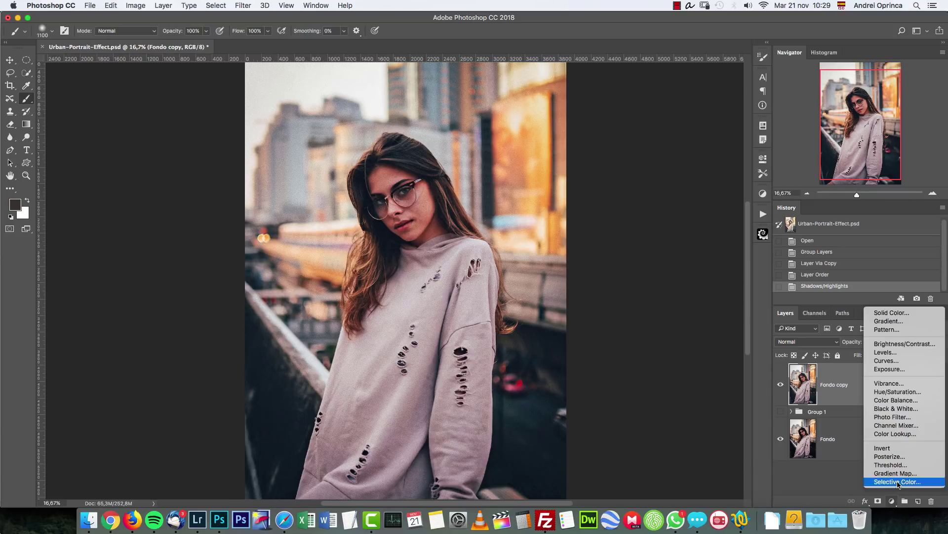
left_click(894, 360)
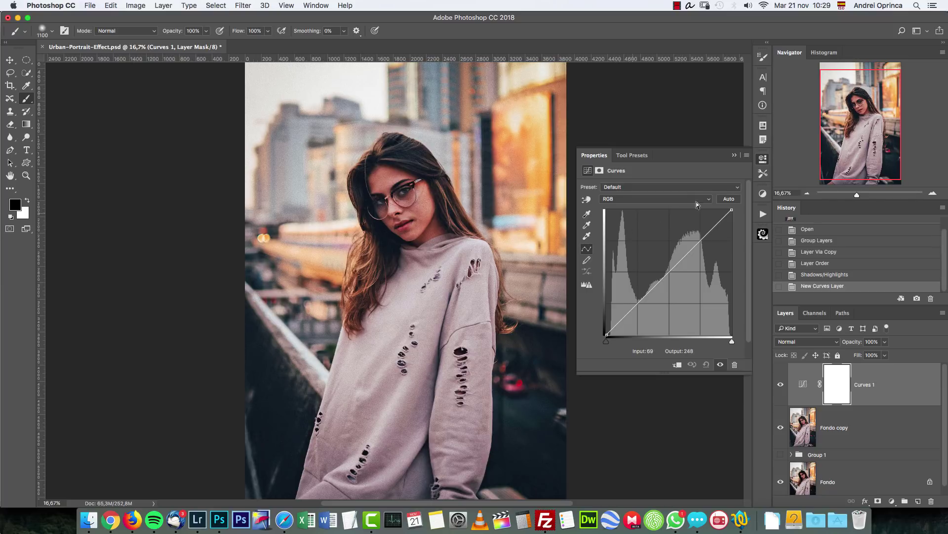
Step: Auto-correct Curves 1 using Find Dark & Light Colors with Snap Neutral Midtones
left_click(728, 199, "alt")
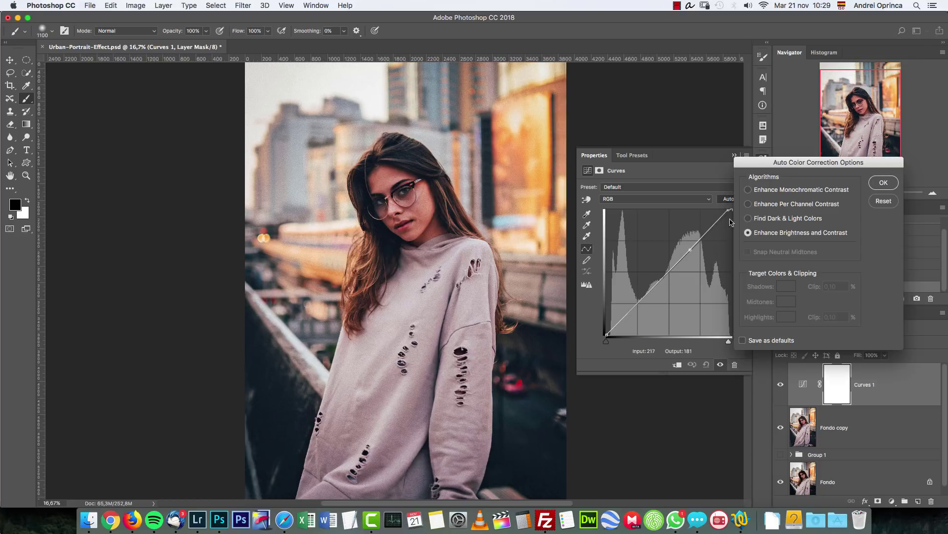
left_click_drag(780, 158, 726, 116)
left_click(702, 173)
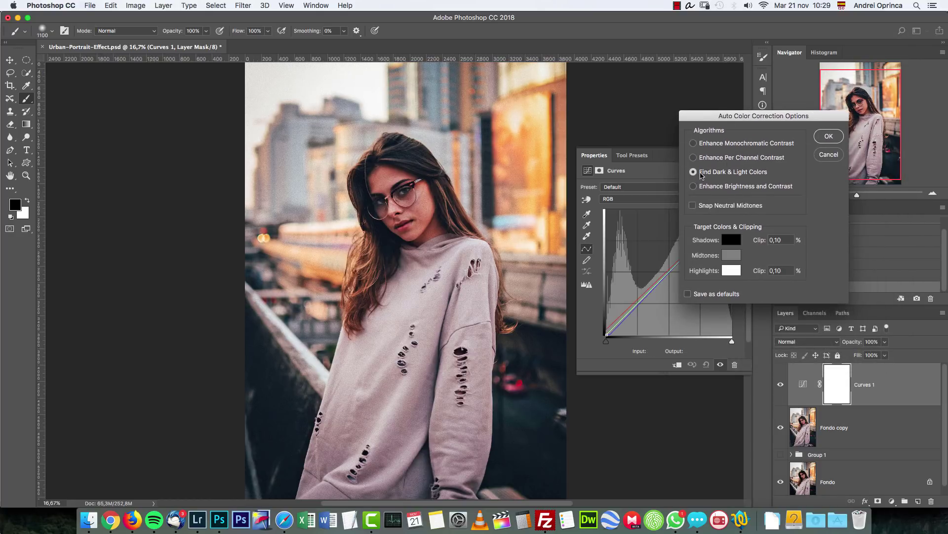
left_click(693, 206)
left_click(828, 137)
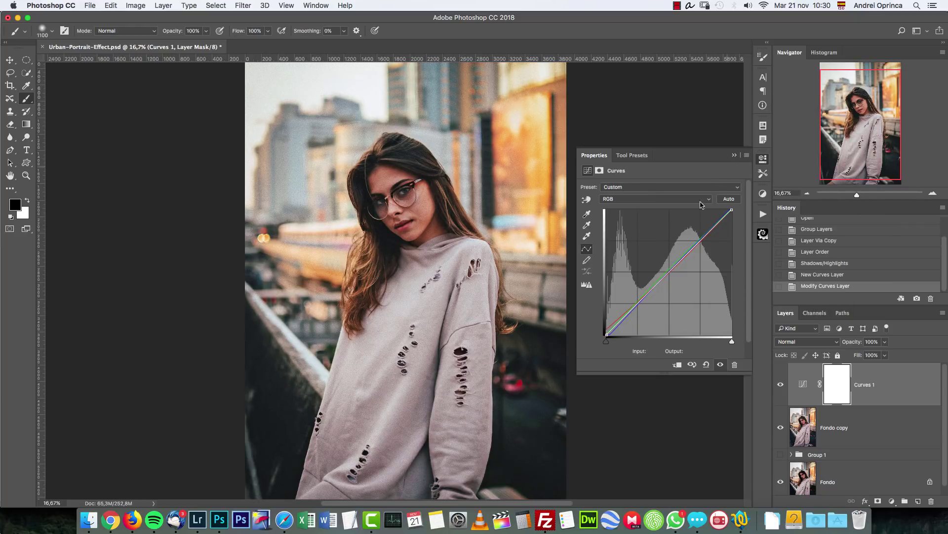
Step: Bend the RGB curve into a gentle S-curve and compare Curves 1 on and off
left_click_drag(642, 300, 643, 301)
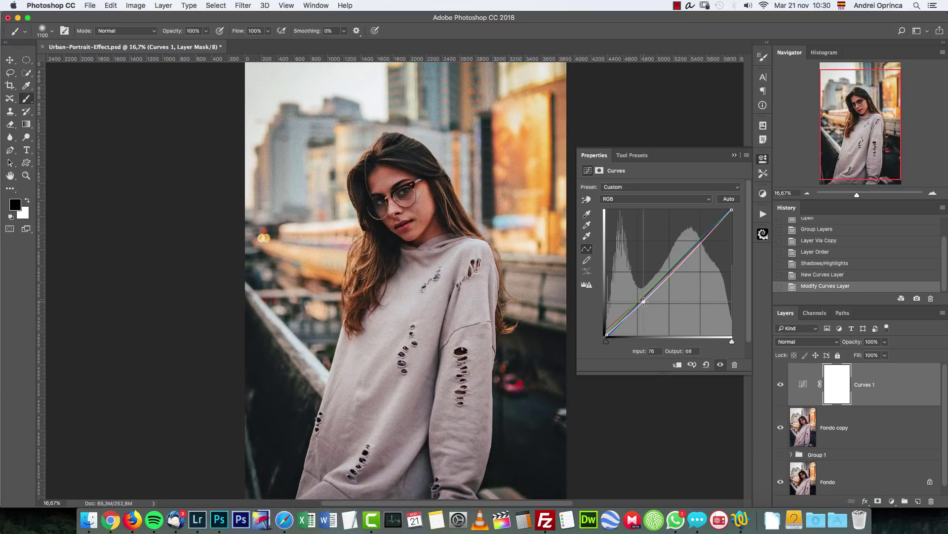
left_click(695, 249)
left_click_drag(695, 249, 691, 247)
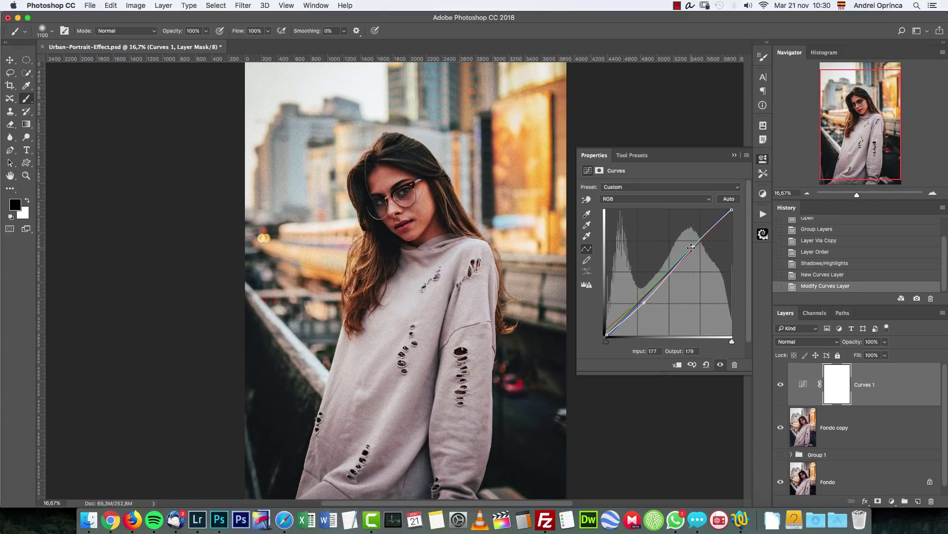
left_click(780, 384)
left_click(781, 384)
left_click(780, 384)
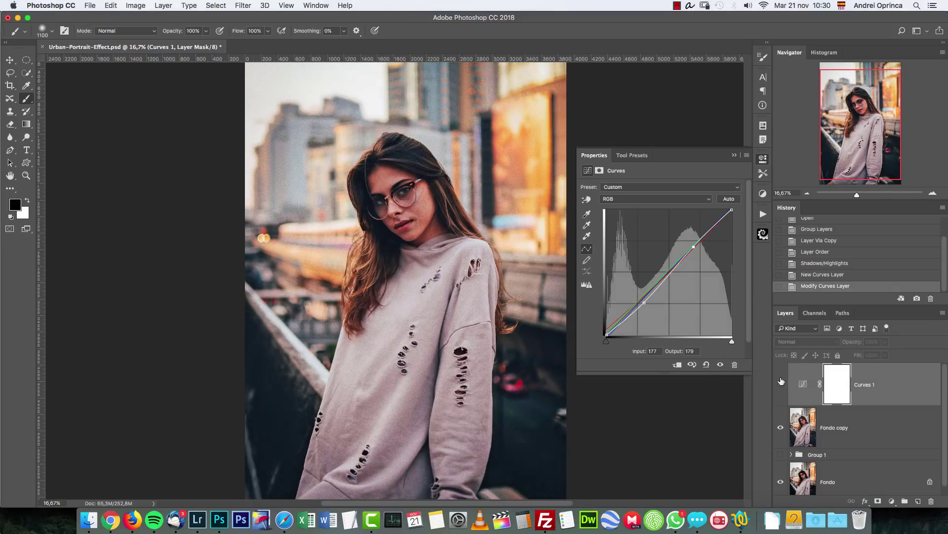
left_click(780, 384)
left_click(734, 155)
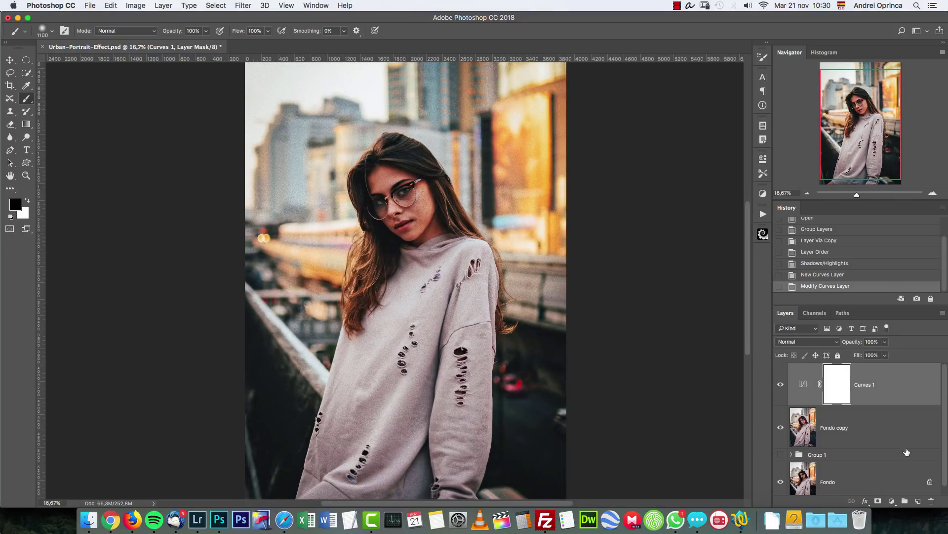
Step: Add a Color Lookup adjustment layer using the DK79_Rec.709_32.cube LUT
left_click(897, 500)
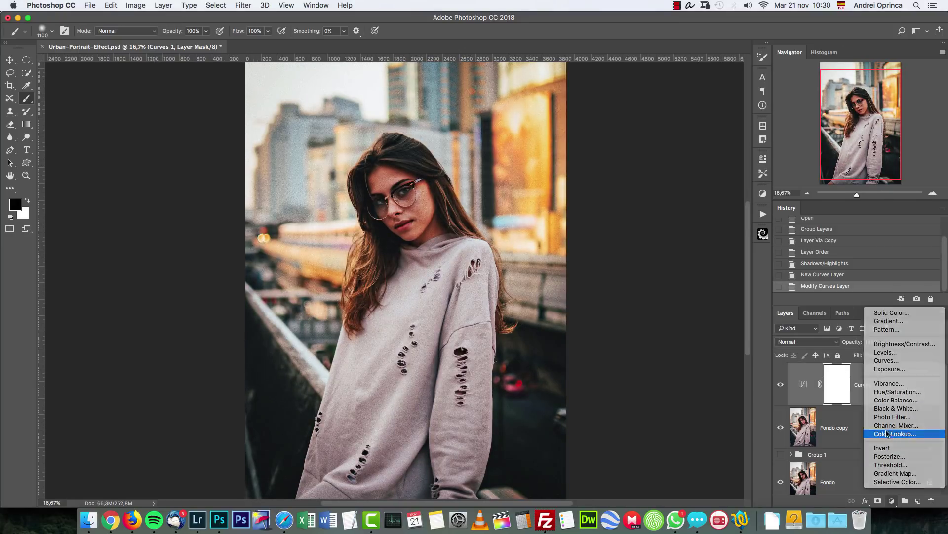
left_click(896, 434)
left_click(675, 187)
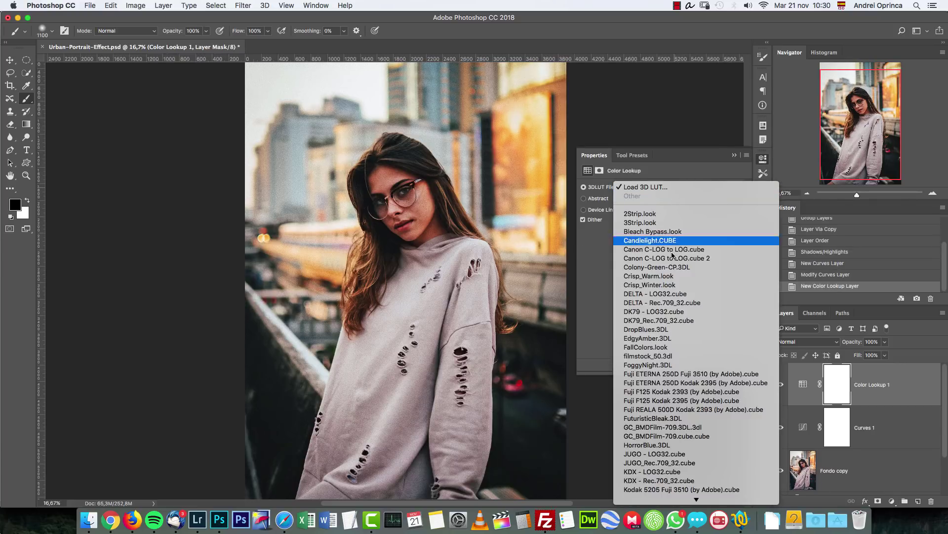
left_click(645, 321)
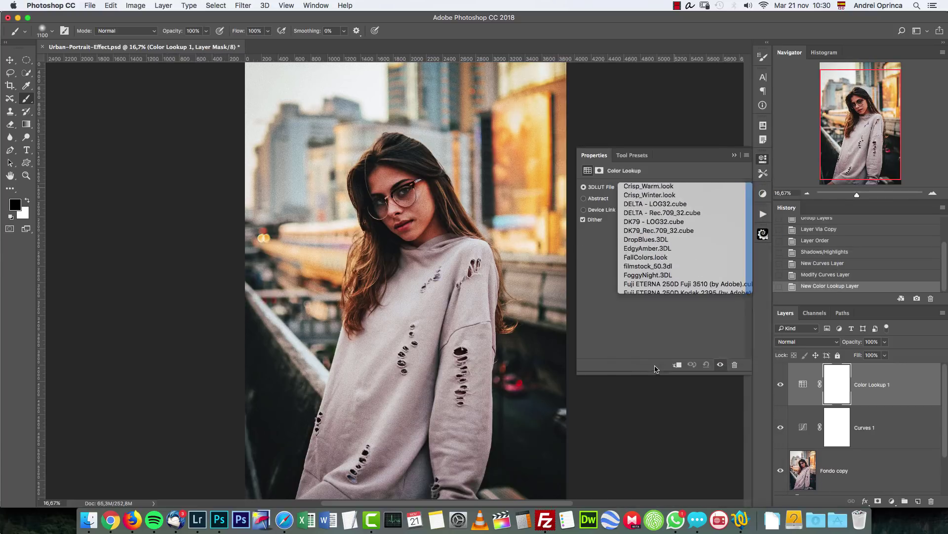
Step: Set the Color Lookup layer to 37% opacity in Screen blend mode
left_click(877, 341)
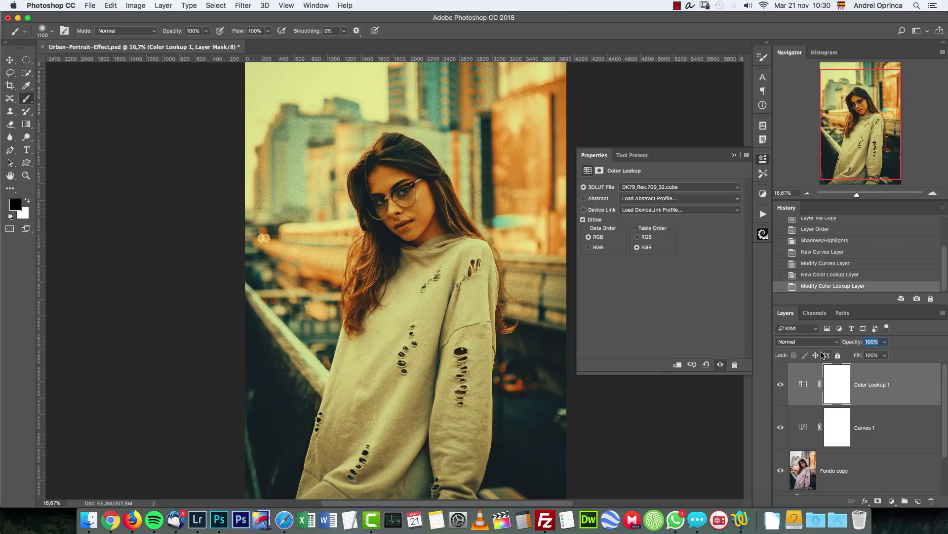
type("37")
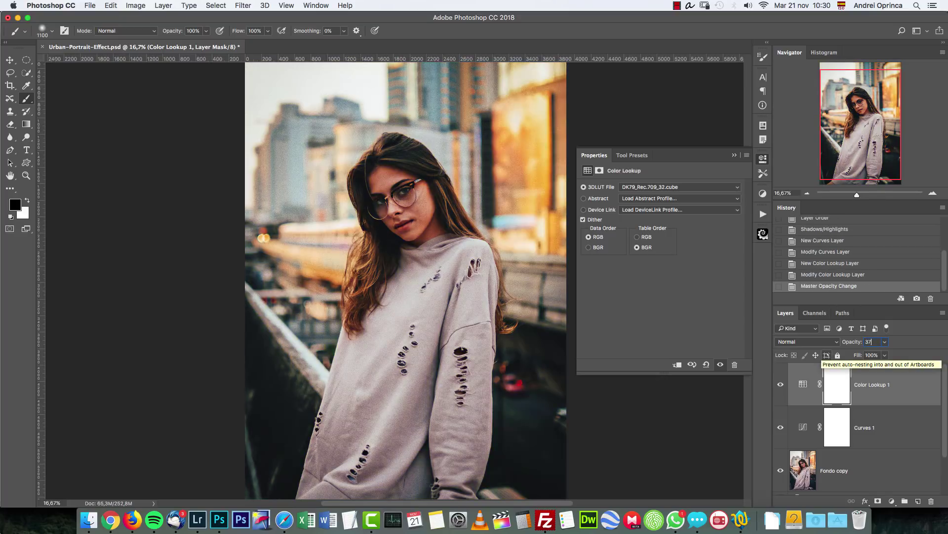
left_click(792, 341)
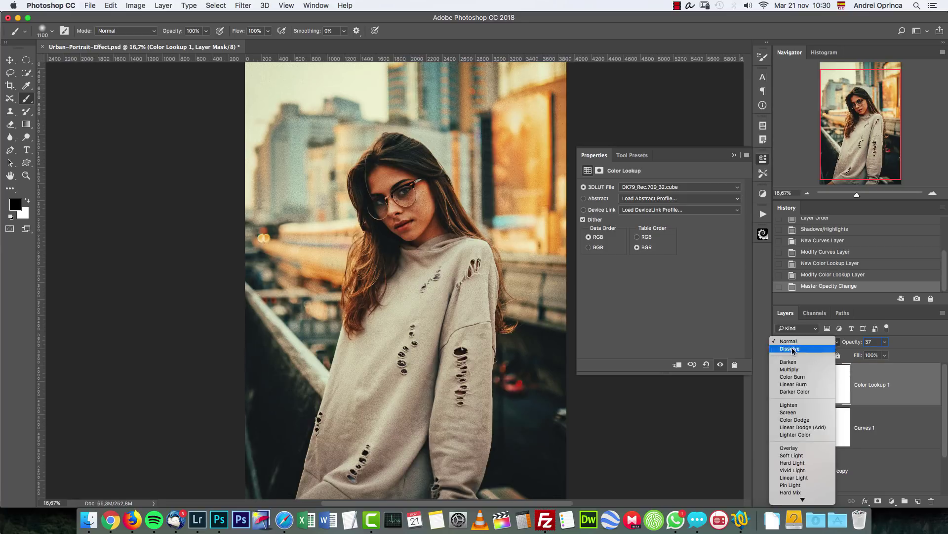
left_click(797, 415)
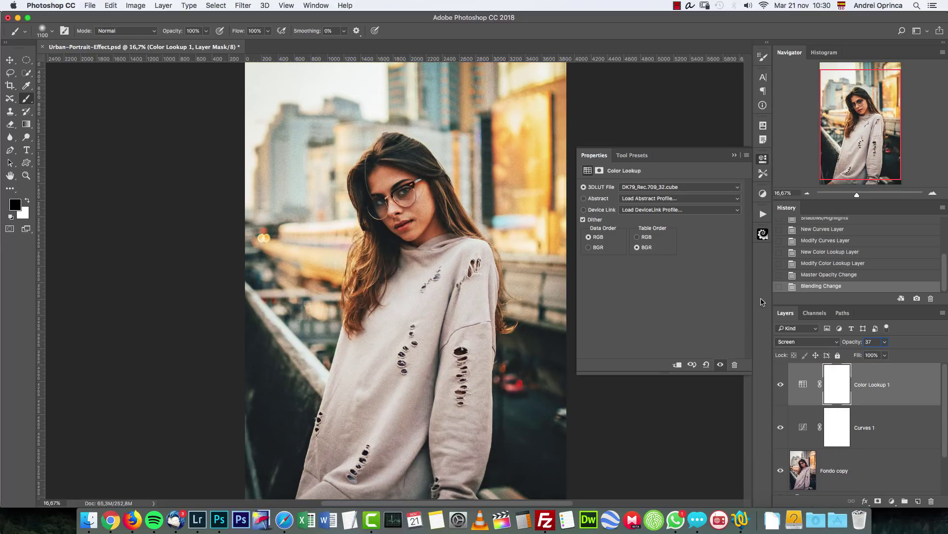
Step: Add a second Color Lookup layer with the Cobalt-Carmine abstract profile
left_click(892, 502)
left_click(889, 428)
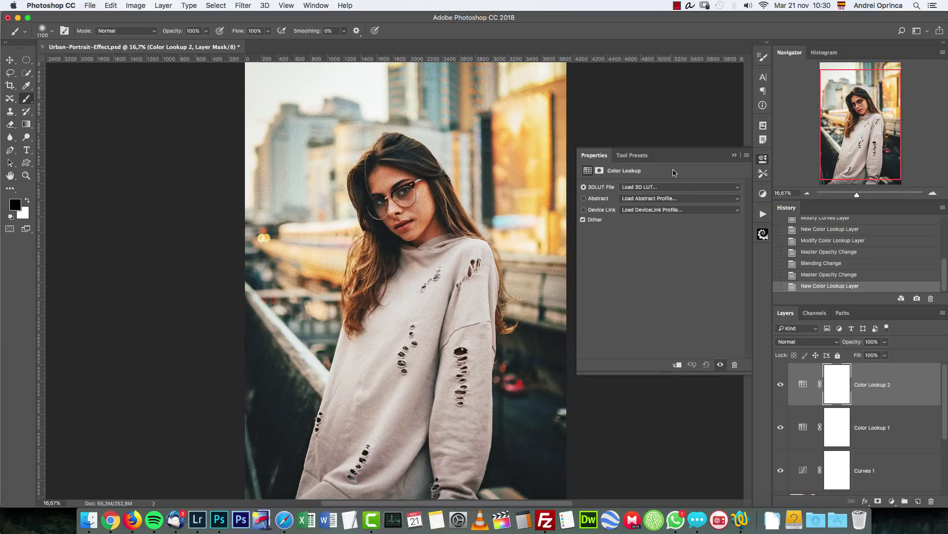
left_click(660, 199)
left_click(659, 199)
left_click(660, 199)
left_click(650, 252)
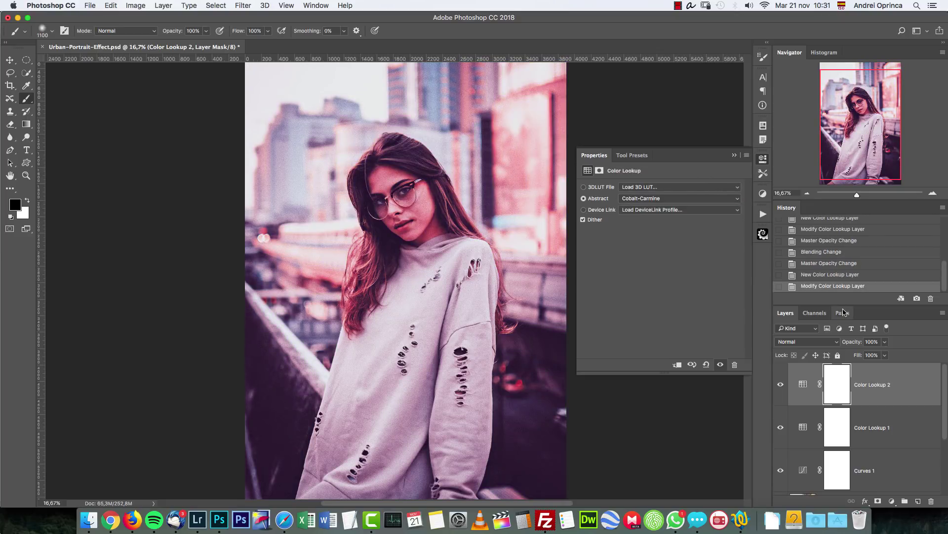
Step: Set Color Lookup 2 to Lighten blend mode at 30% opacity
left_click(815, 341)
left_click(798, 405)
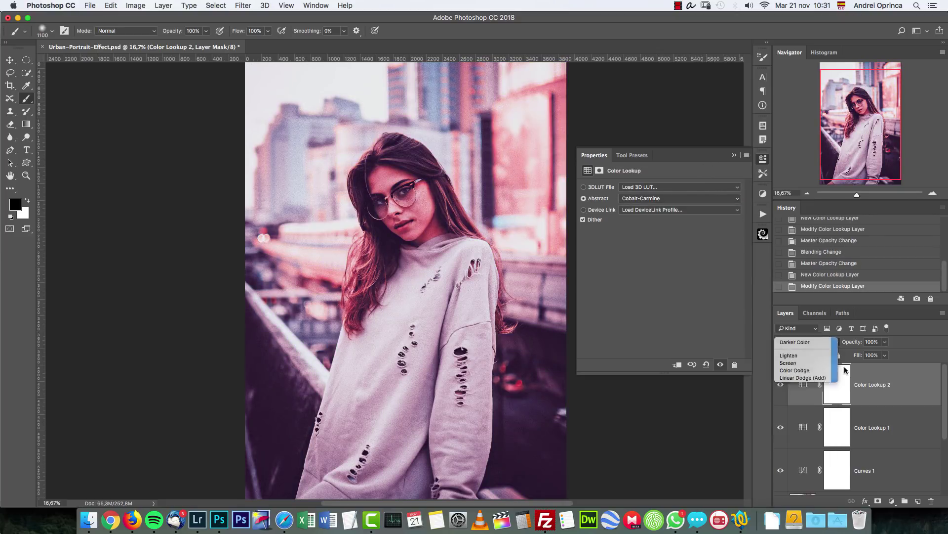
left_click(854, 343)
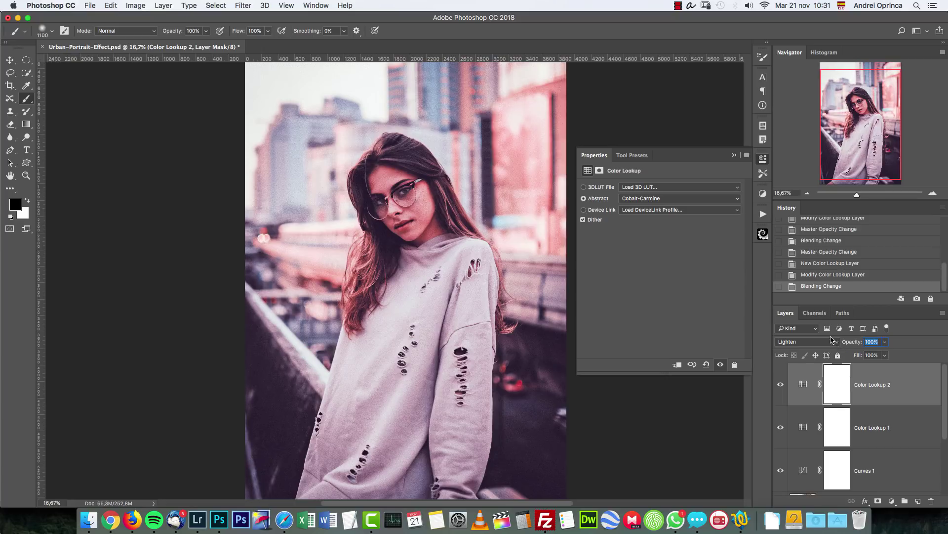
type("3")
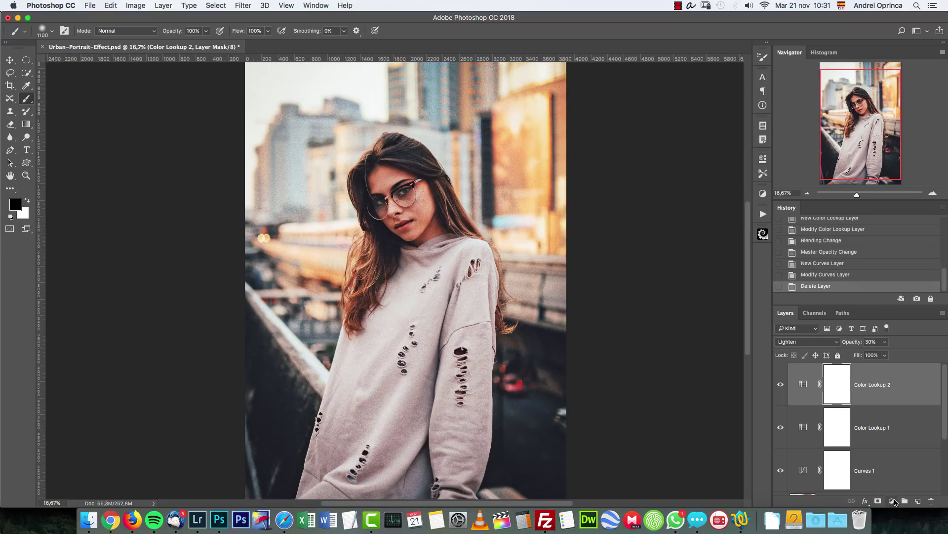
Step: Add a Curves adjustment layer and set the Blue channel's black point output to 31
left_click(892, 501)
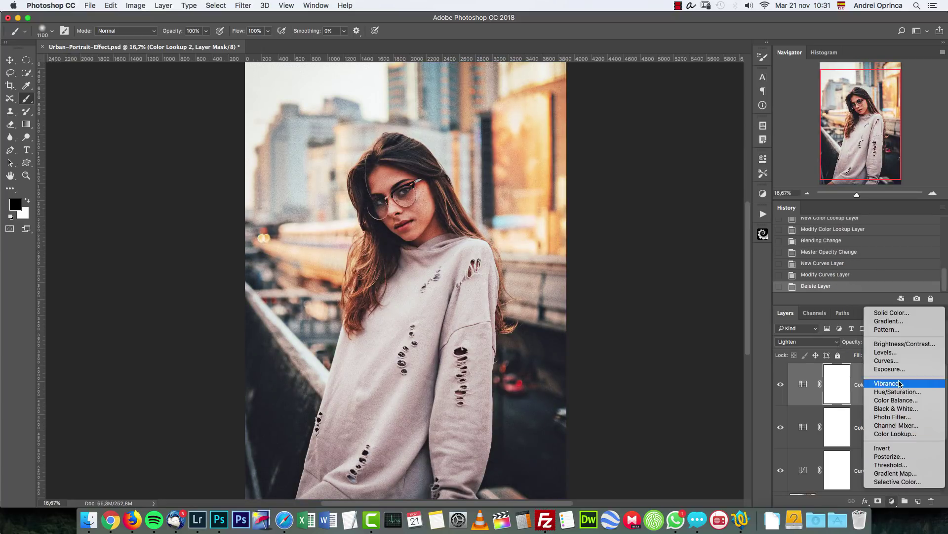
left_click(893, 362)
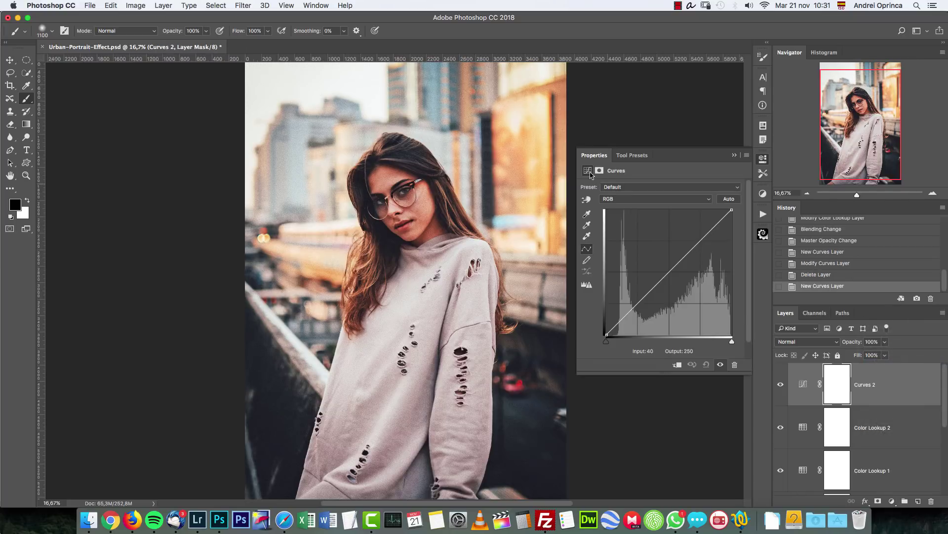
left_click(618, 198)
left_click(621, 221)
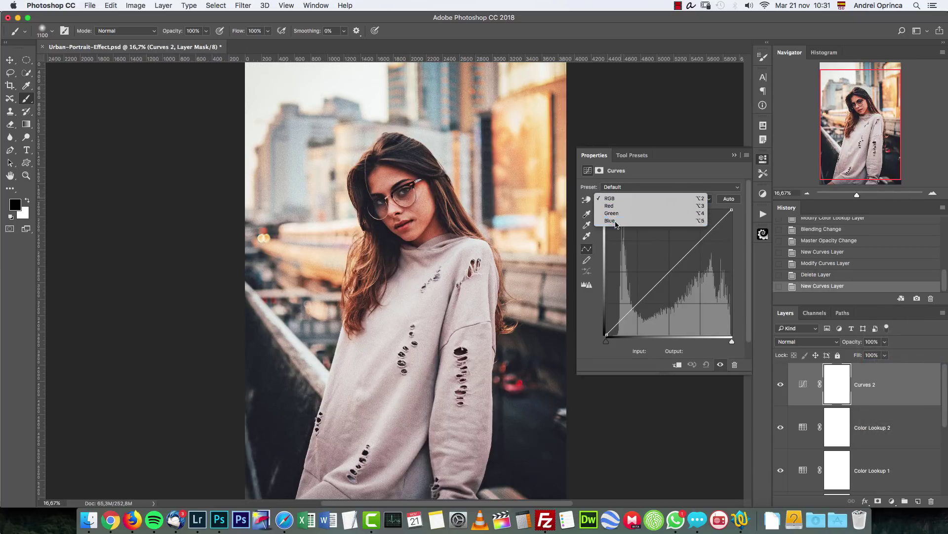
left_click(607, 335)
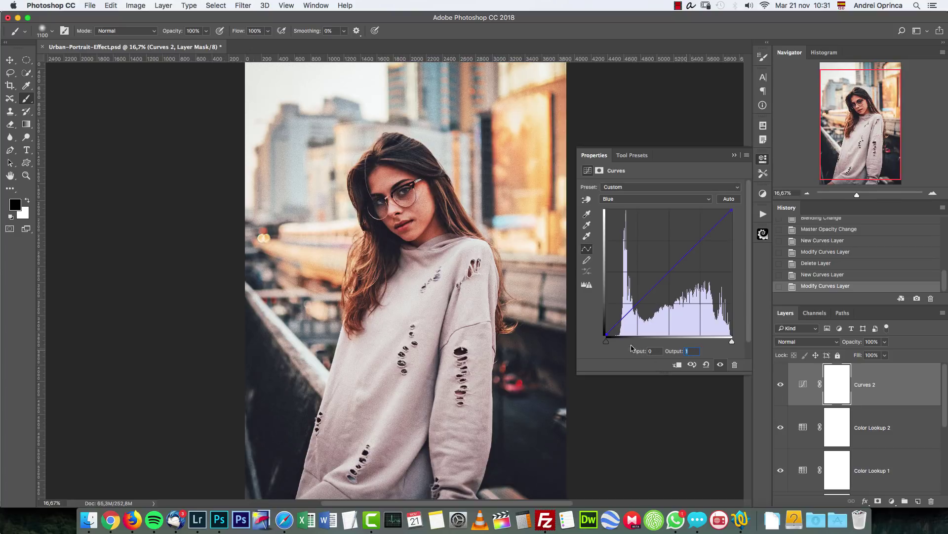
type("31")
Step: Set the Blue curve's white point output to 222
left_click(732, 210)
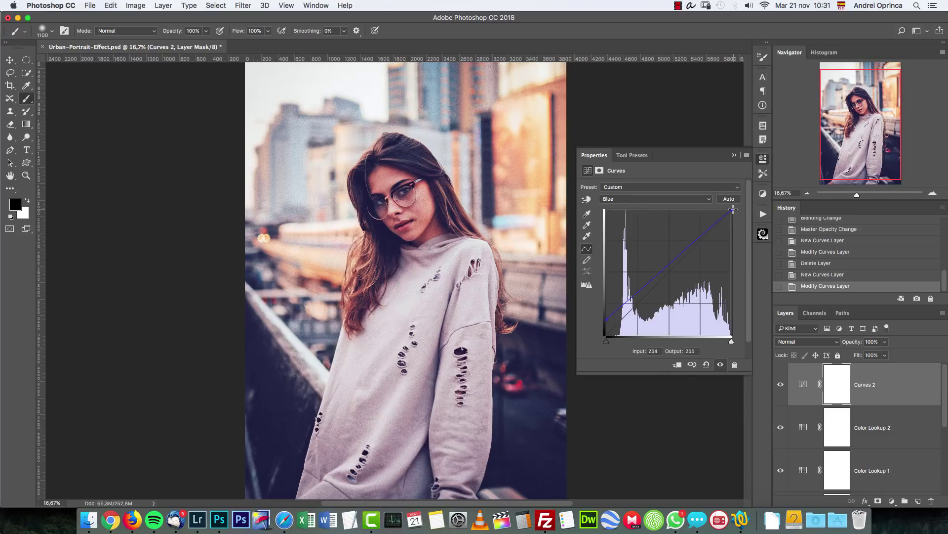
double_click(692, 351)
left_click(639, 379)
type("222")
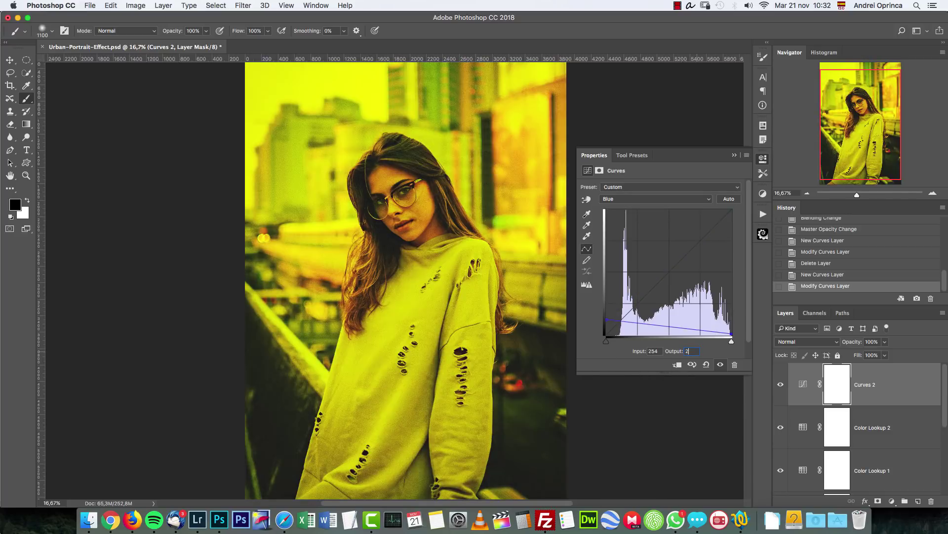
double_click(653, 351)
type("2")
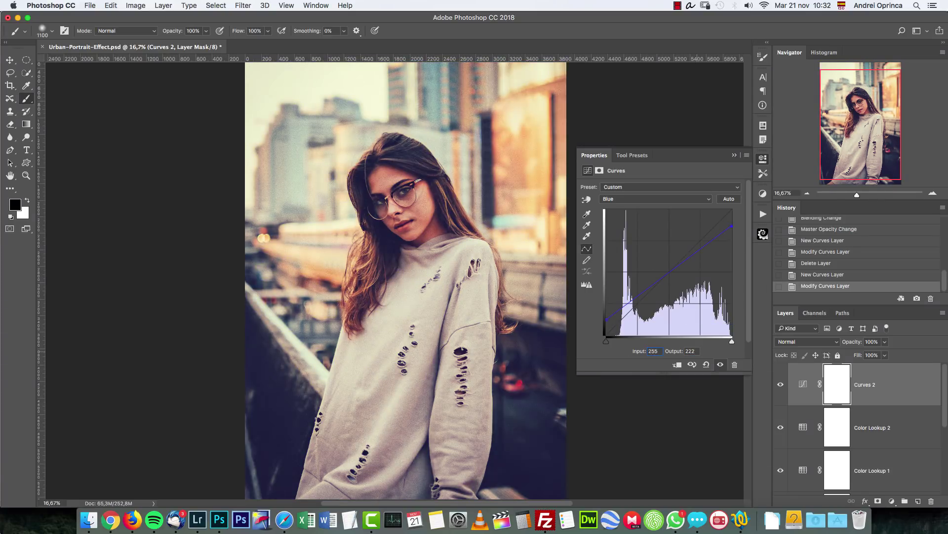
left_click(574, 340)
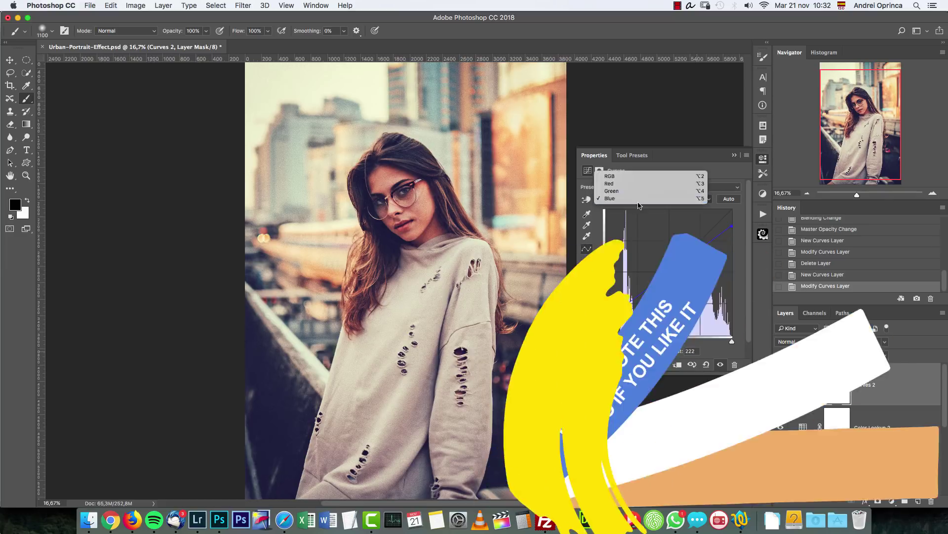
Step: Add a point on the Red channel curve and lower its output to 180
left_click(633, 199)
left_click(630, 191)
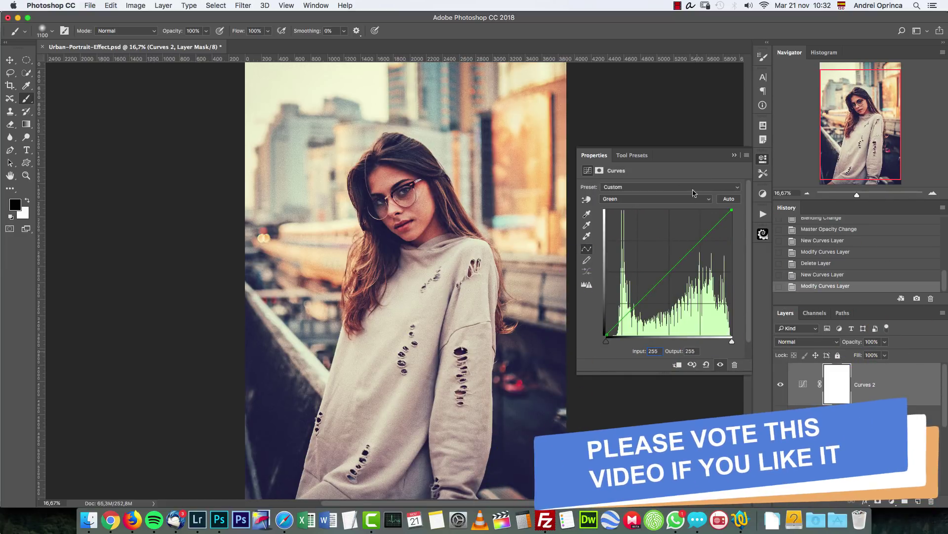
left_click(645, 198)
left_click(632, 189)
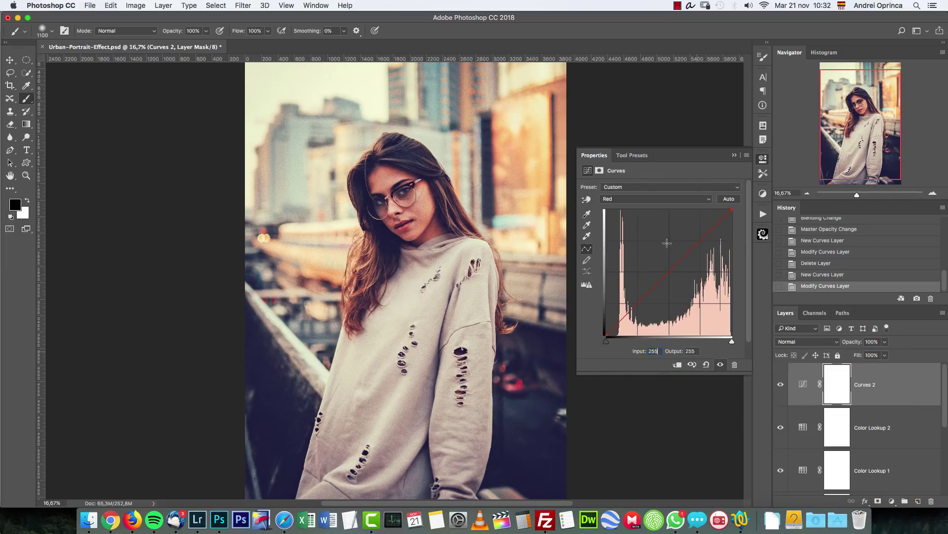
left_click(637, 305)
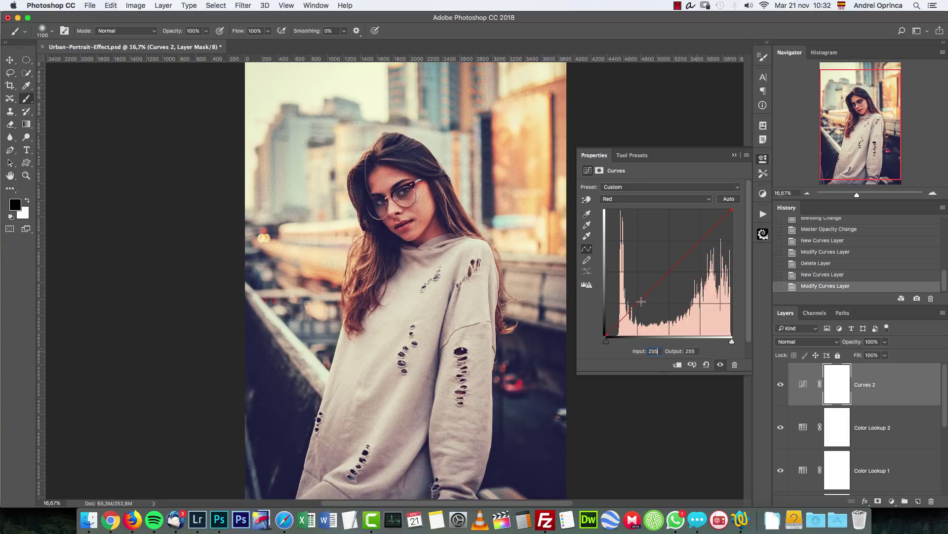
double_click(659, 351)
type("561")
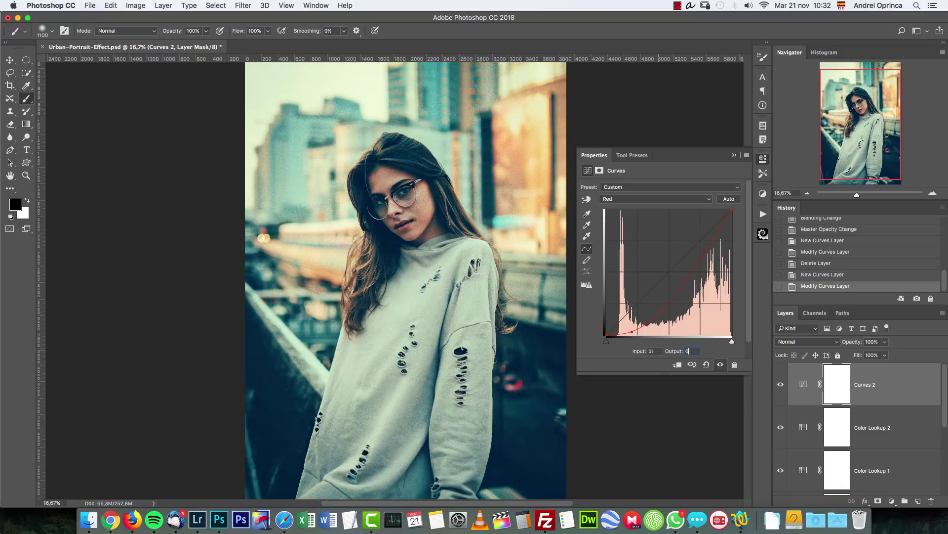
left_click(657, 352)
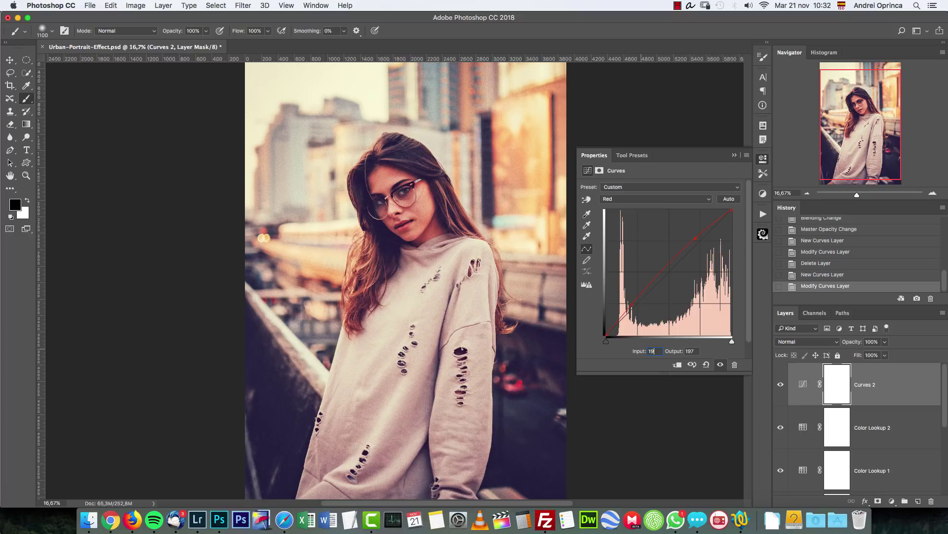
type("180")
left_click(704, 199)
Step: On the RGB curve, add a shadow point at input 62, output 48
left_click(642, 189)
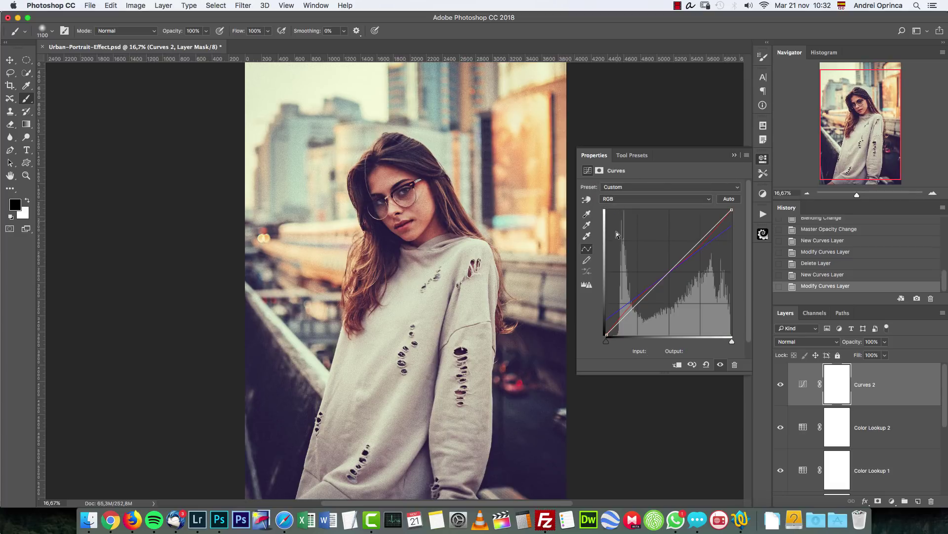
left_click(656, 327)
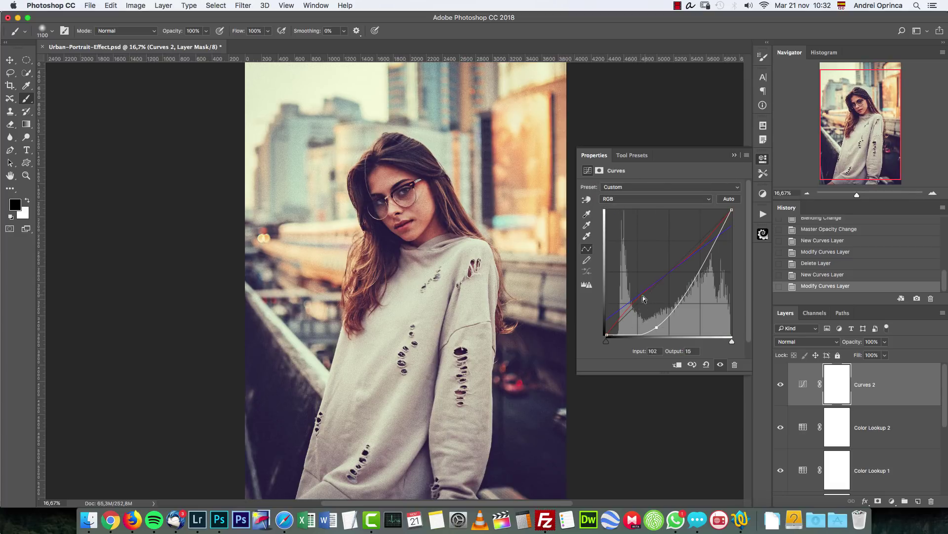
left_click_drag(657, 324, 639, 306)
left_click(655, 351)
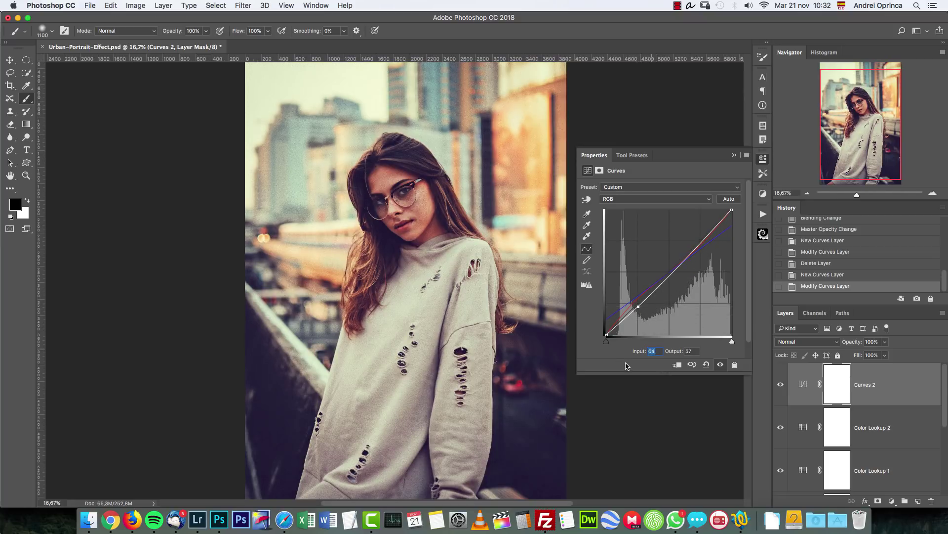
type("62")
key("Tab")
type("48")
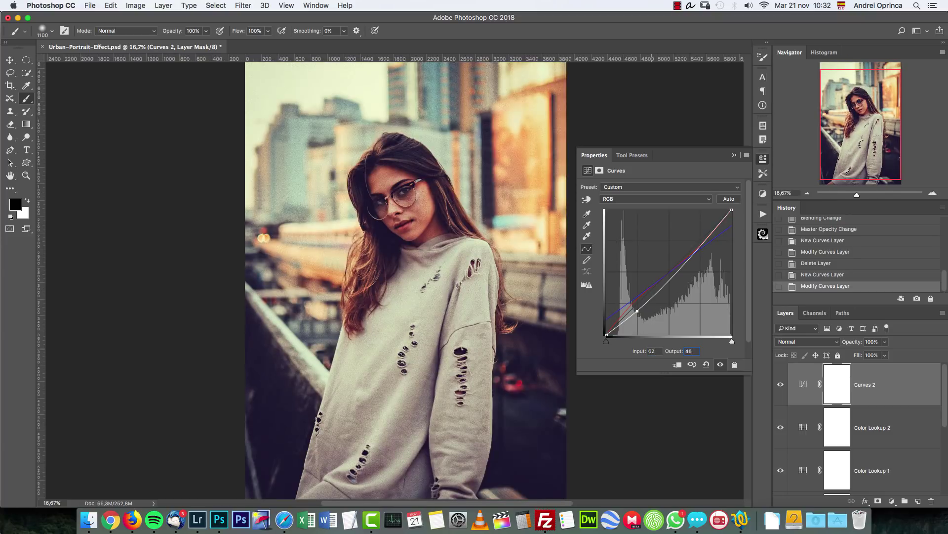
Step: Add a midtone curve point at input 120, output 85
mouse_move(665, 272)
left_mouse_down()
mouse_move(674, 287)
mouse_move(682, 273)
left_mouse_up()
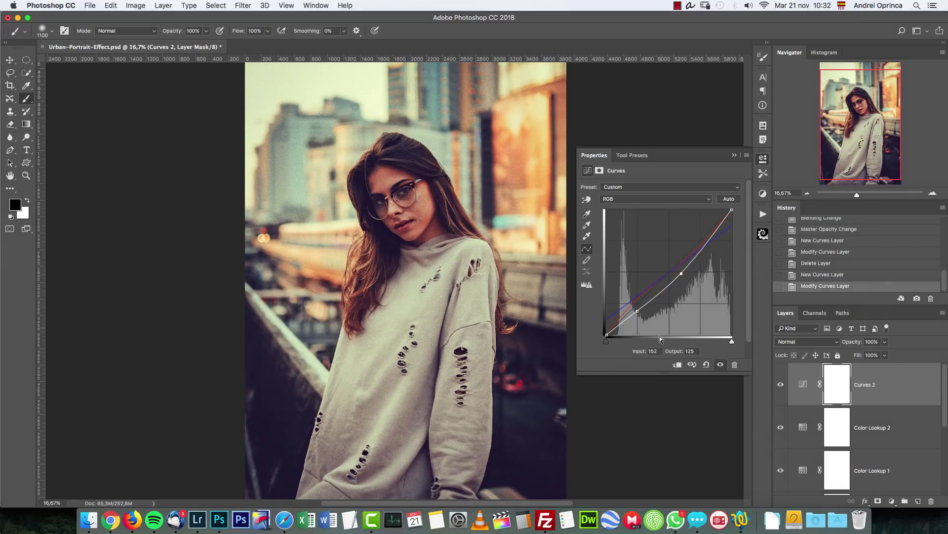
key("Tab")
type("120")
key("Tab")
type("85")
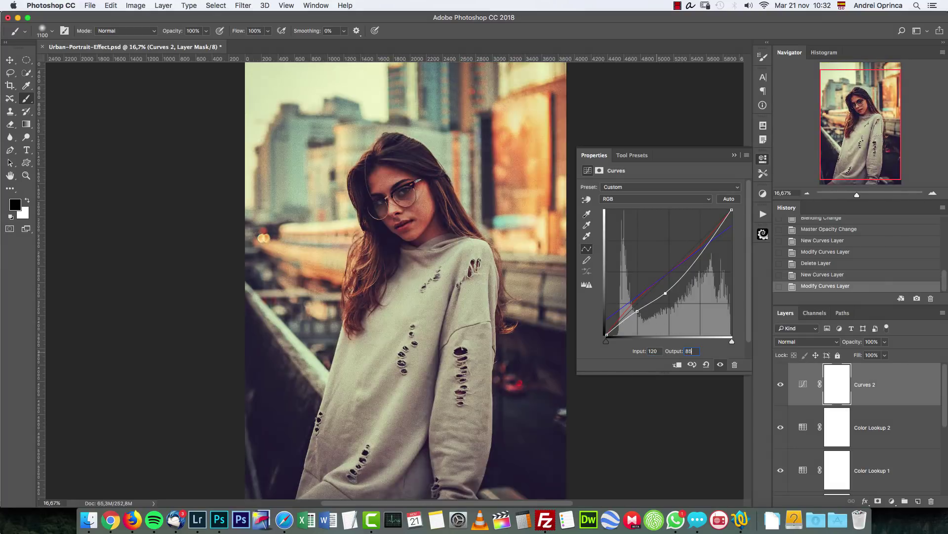
Step: Add an upper curve point at input 183, output 160
left_click(690, 265)
left_click(634, 352)
left_click(690, 265)
type("183")
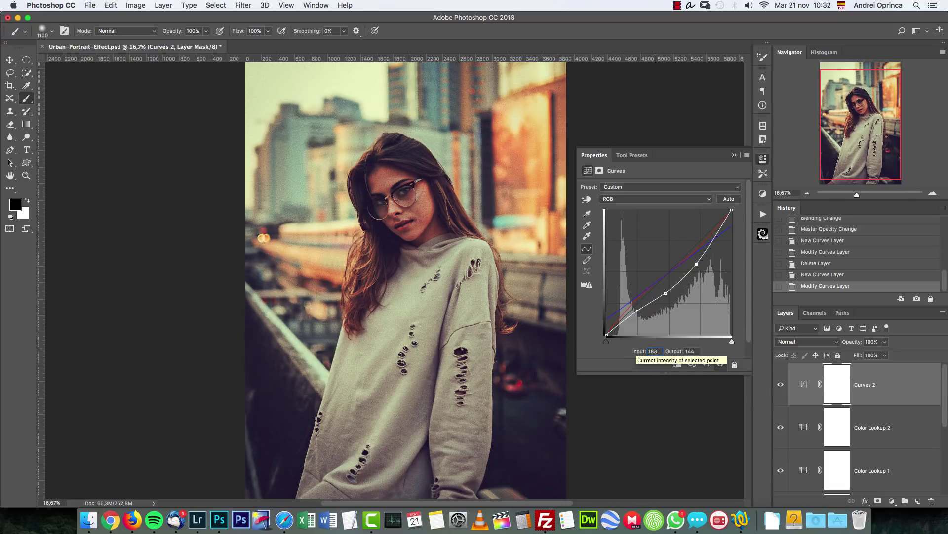
key("Tab")
type("160")
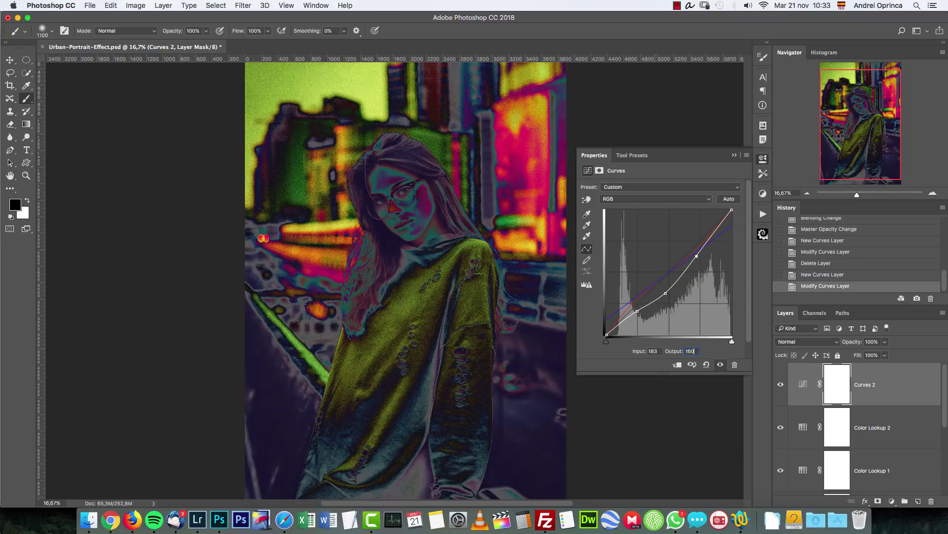
Step: Add a highlight point at 217/214 and fine-tune the middle and upper curve
left_click(713, 230)
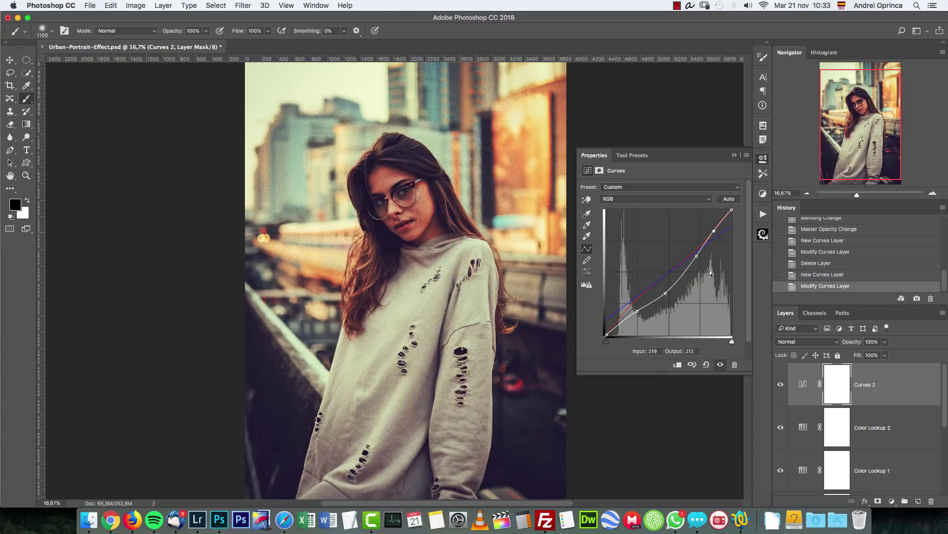
left_click(634, 353)
type("217")
type("214")
left_click_drag(667, 294, 663, 286)
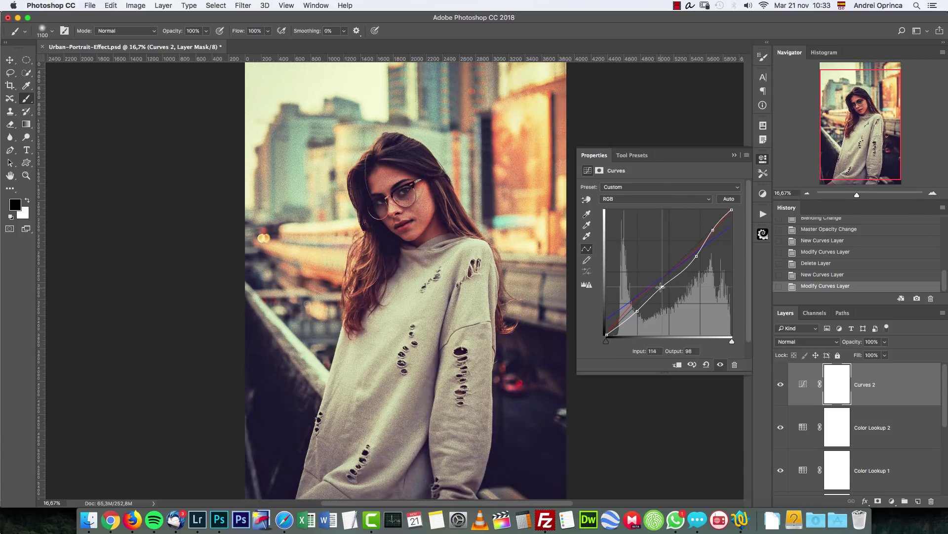
left_click_drag(699, 256, 697, 254)
left_click(735, 156)
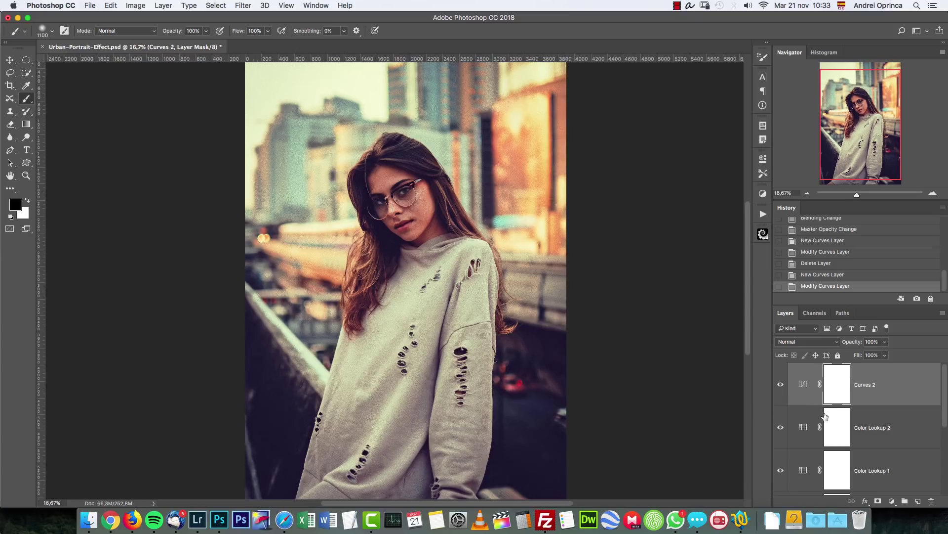
Step: Add a Solid Color fill of #02101E blended in Exclusion mode
left_click(893, 501)
left_click(891, 313)
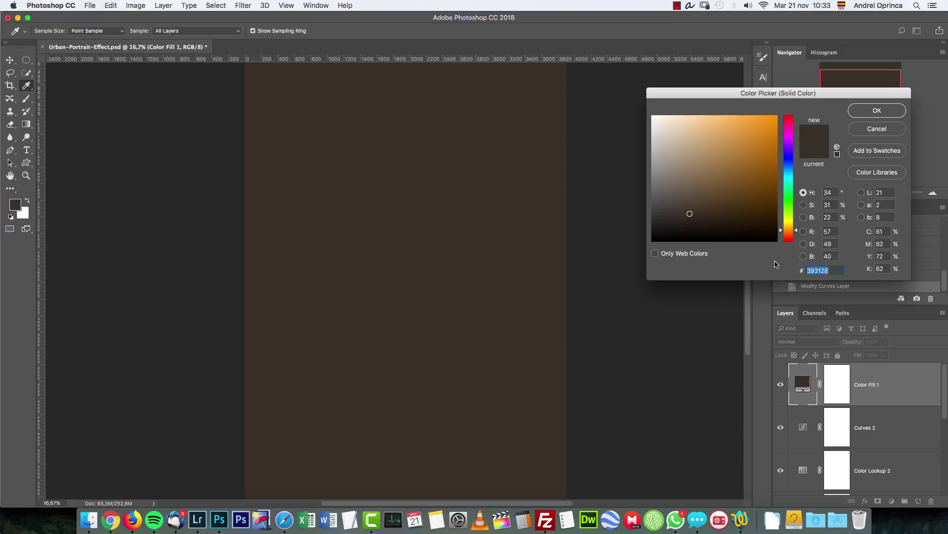
type("0210")
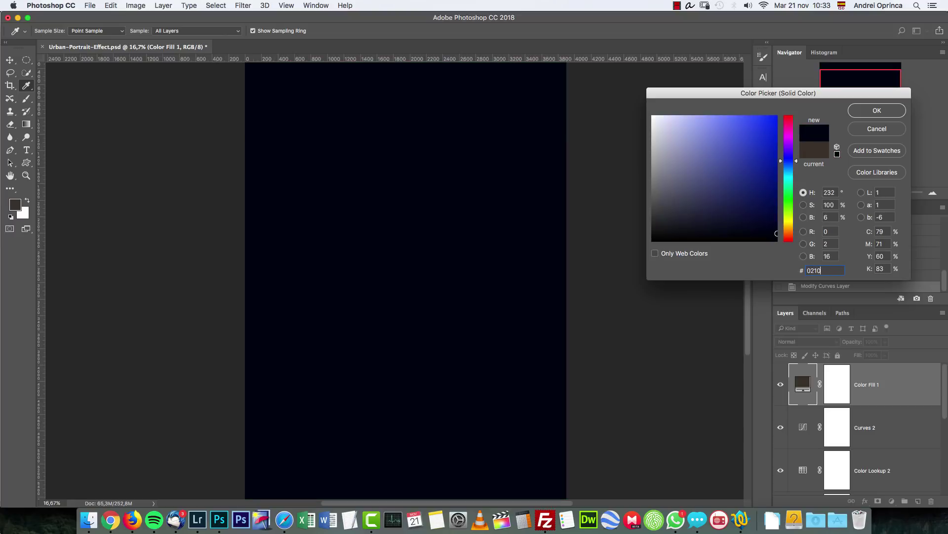
type("1E")
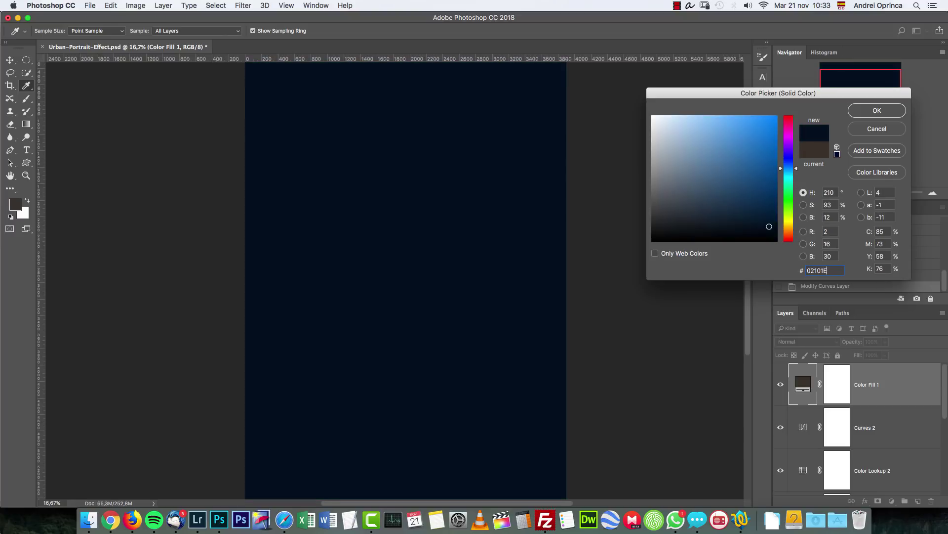
left_click(878, 110)
left_click(808, 341)
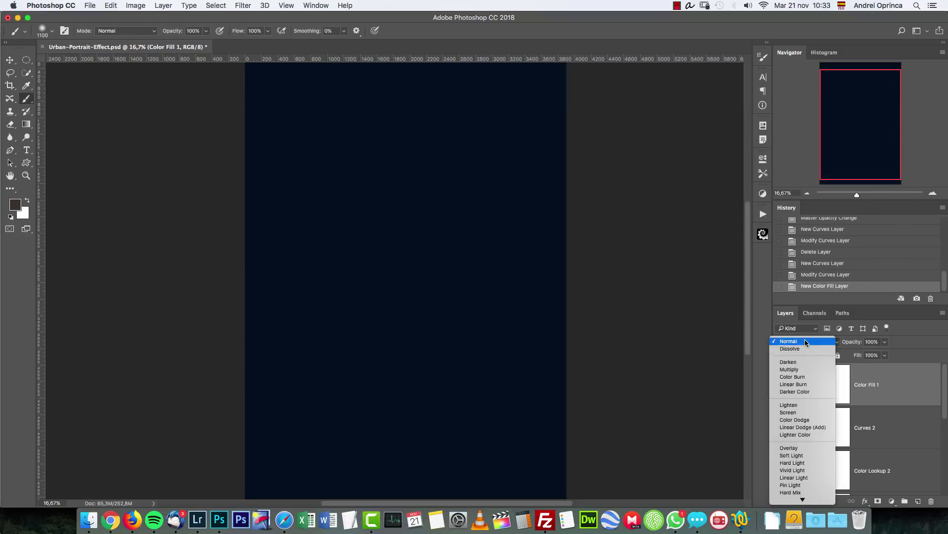
scroll(811, 477, "down", 3)
left_click(794, 448)
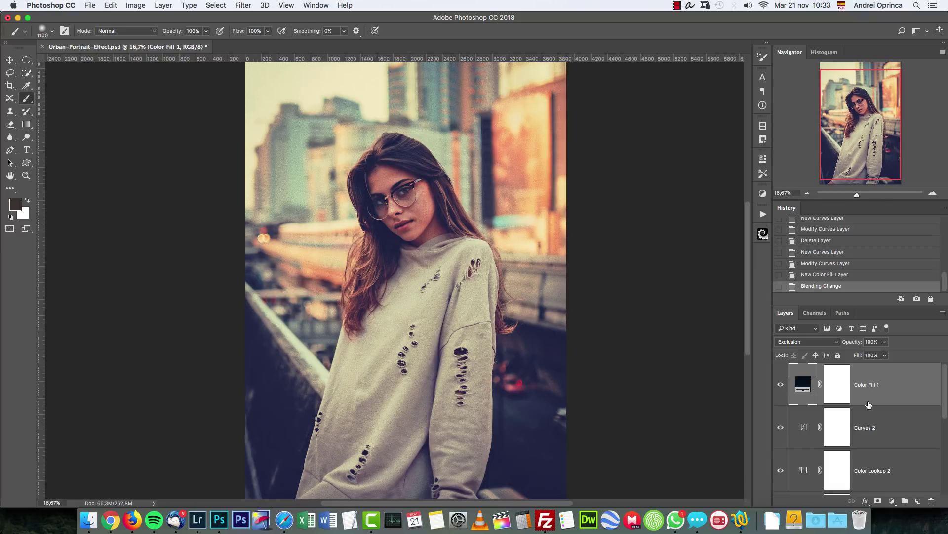
Step: Create a new empty layer set to Screen blending
left_click(919, 502)
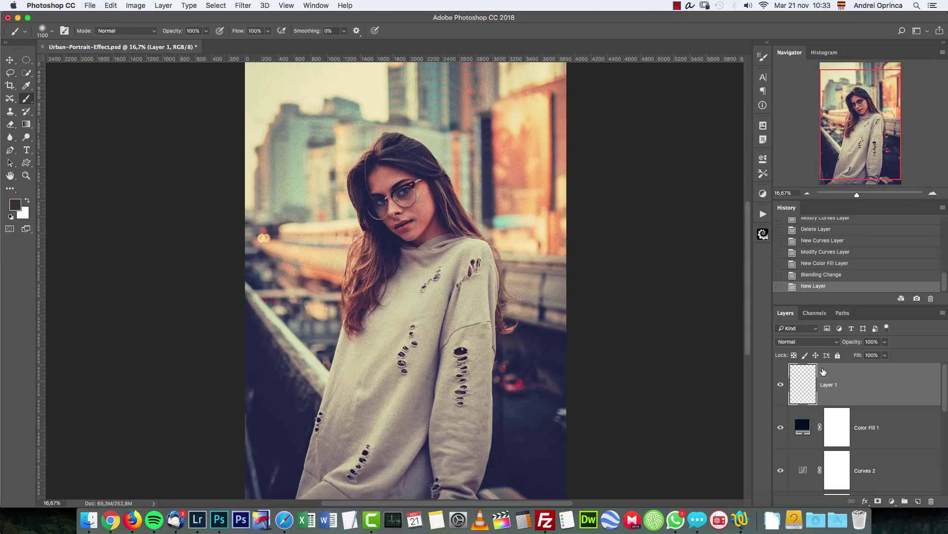
left_click(807, 342)
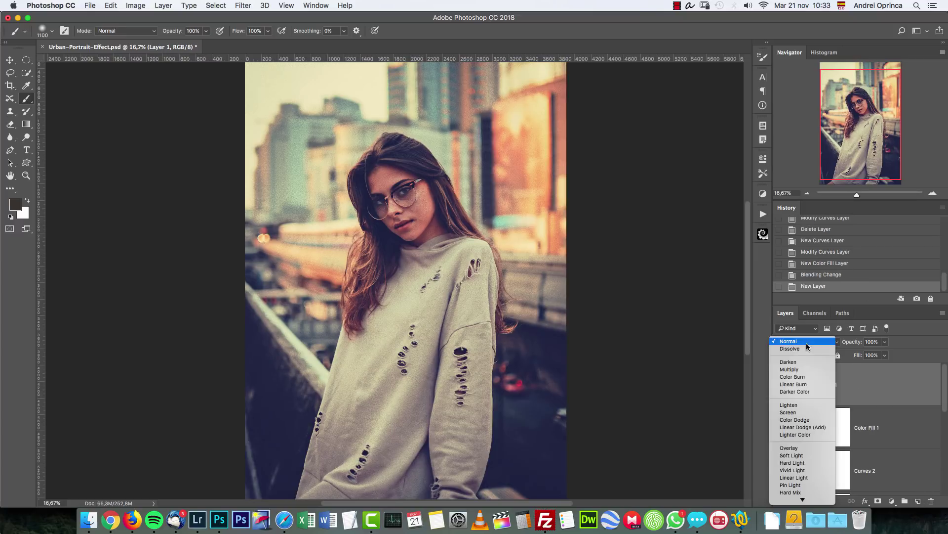
left_click(789, 412)
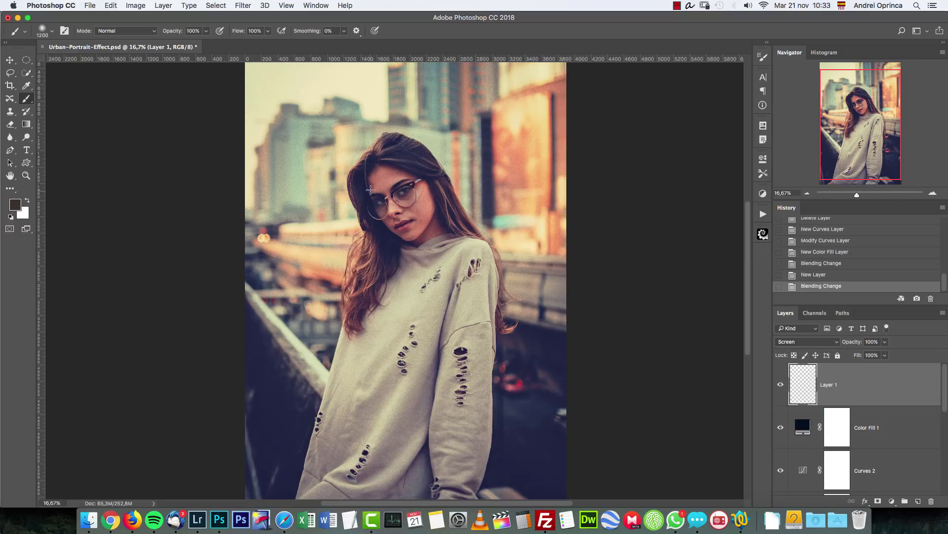
Step: Set the brush to 2840 px with 0% hardness
key("bracketright")
right_click(473, 201)
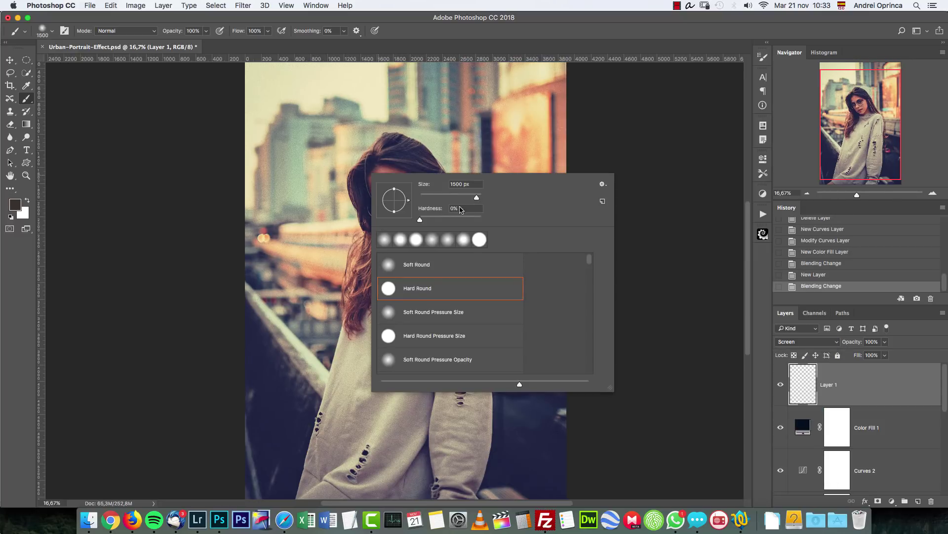
left_click_drag(476, 199, 480, 199)
Step: Pick dark red #620900 as foreground and dab it on the photo's left edge
key("Return")
left_click(14, 204)
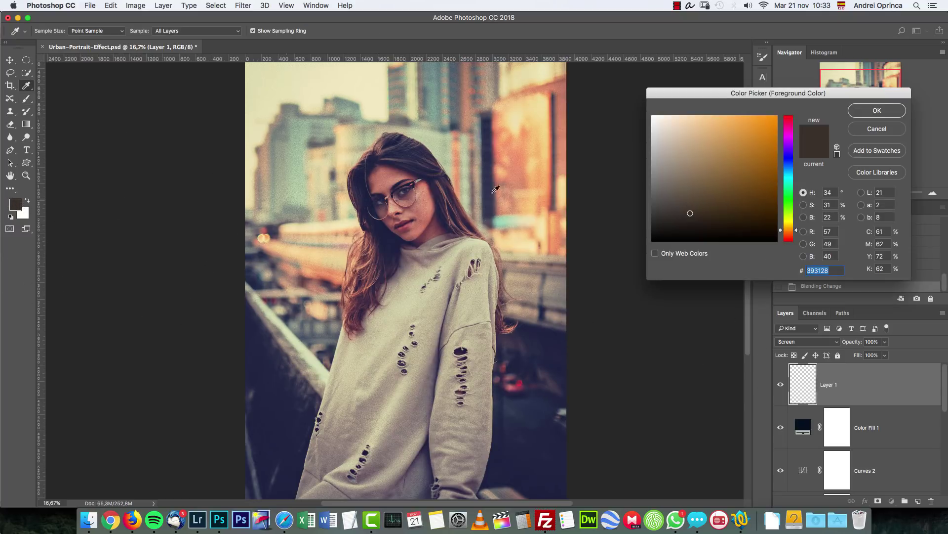
left_click(789, 237)
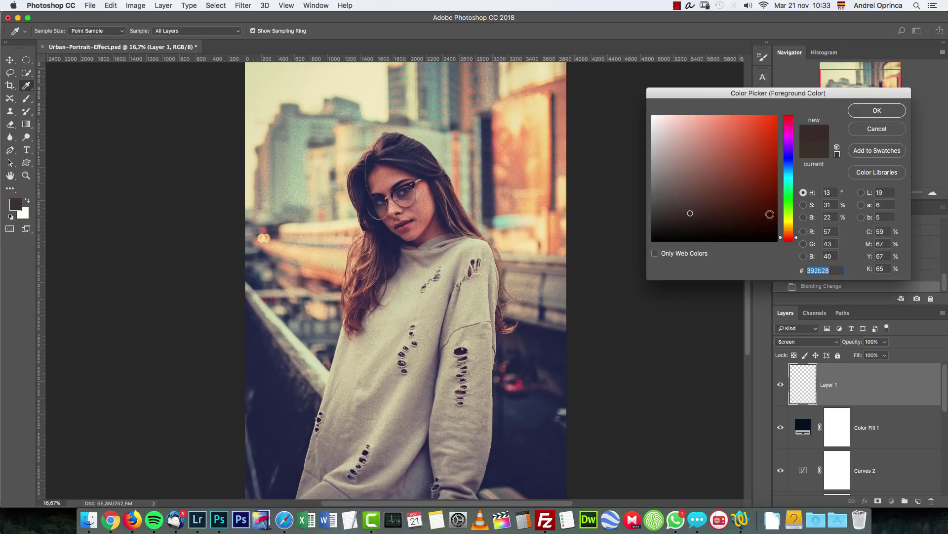
left_click_drag(765, 211, 768, 210)
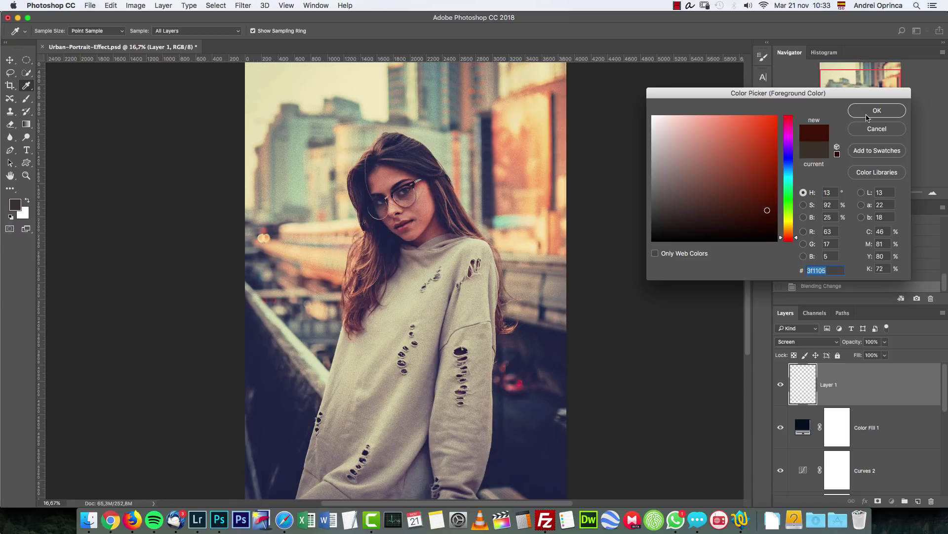
left_click(877, 110)
key("b")
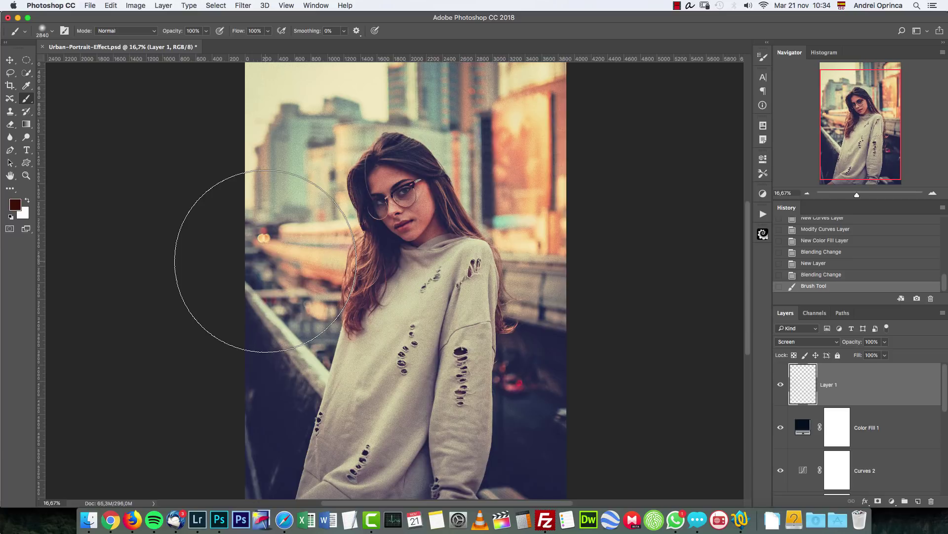
left_click(266, 261)
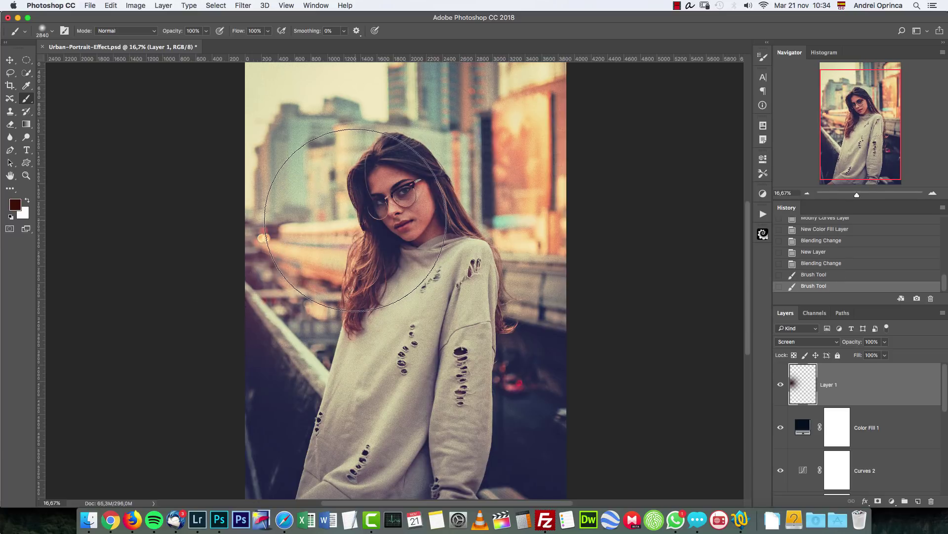
Step: Undo the dab, choose a brighter, purer red and repaint the left-edge glow
left_click_drag(266, 261, 143, 203)
key("super+z")
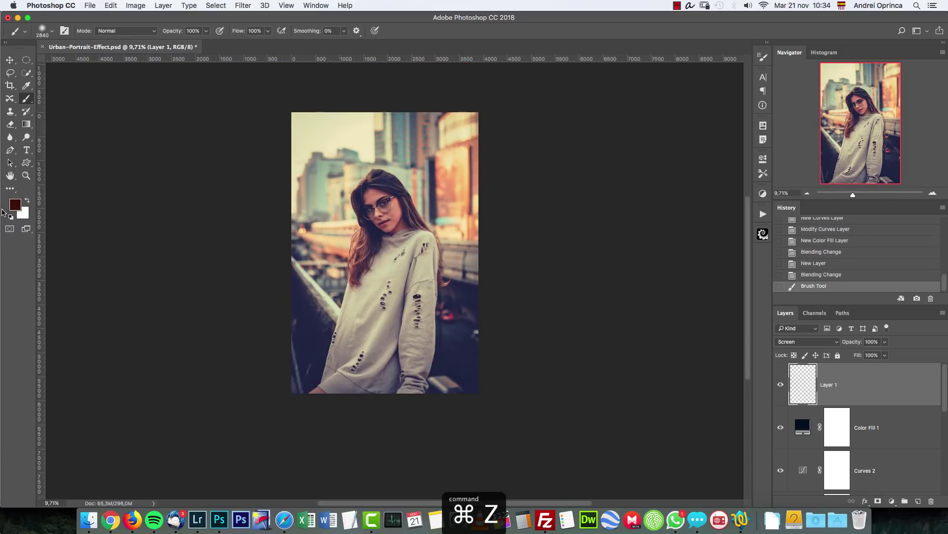
left_click(15, 204)
left_click_drag(778, 206, 777, 193)
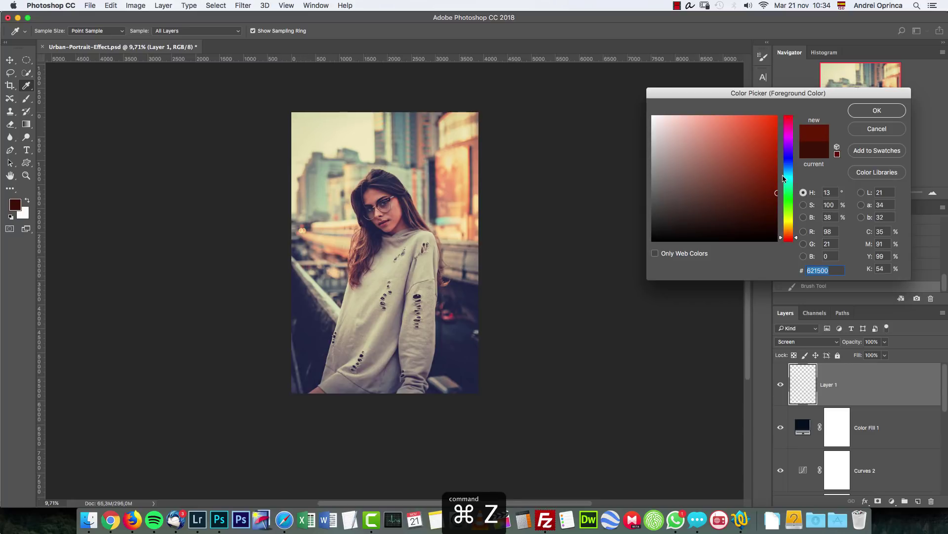
left_click_drag(797, 241, 797, 242)
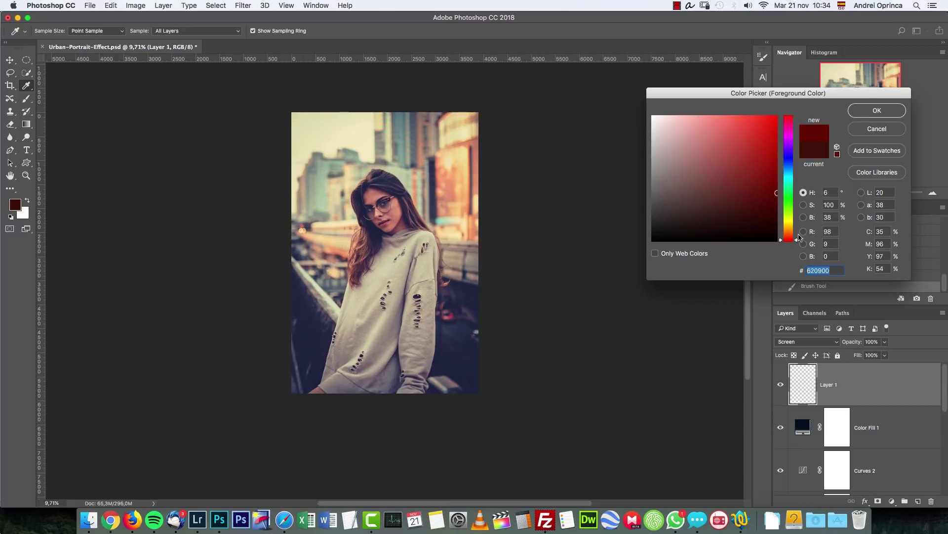
left_click(870, 117)
left_click(276, 249)
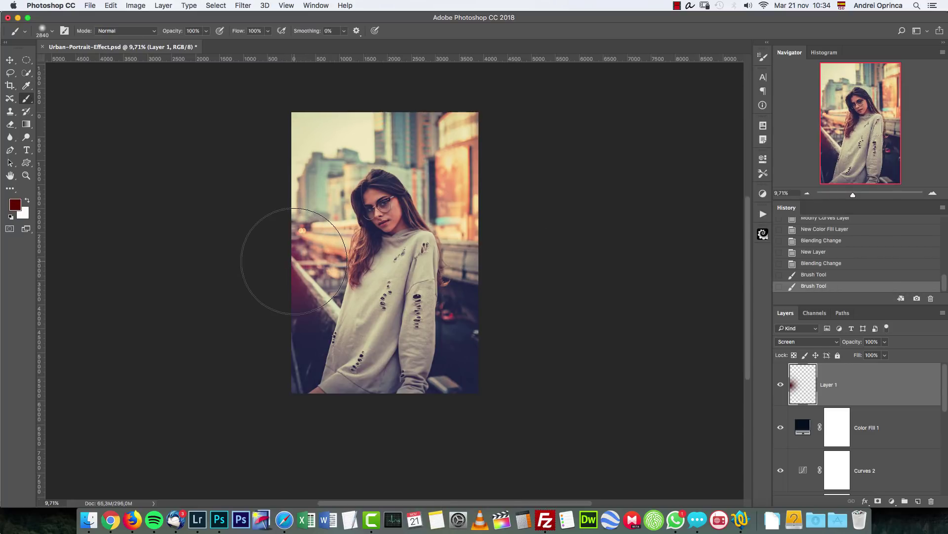
Step: Start stretching the red glow layer taller and wider, then cancel the transform
key("super+r")
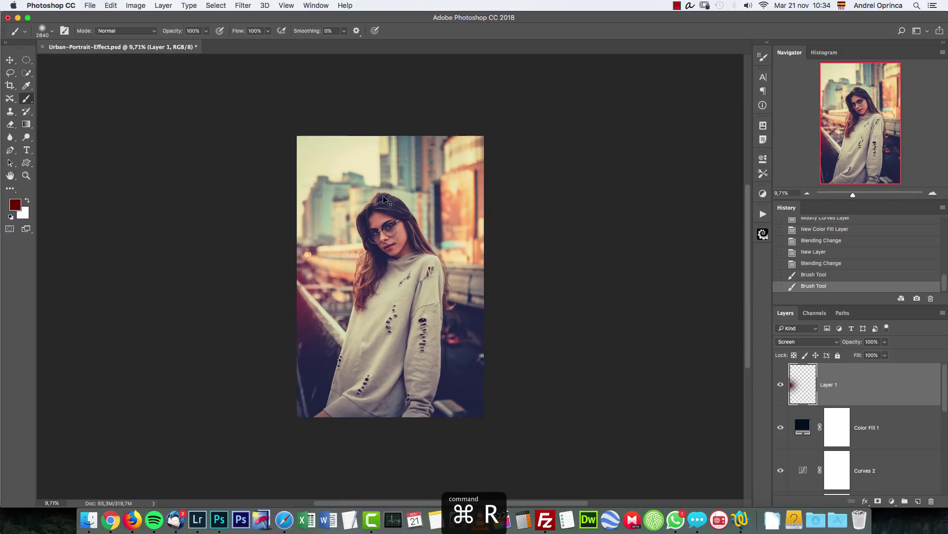
key("super+r")
key("super+t")
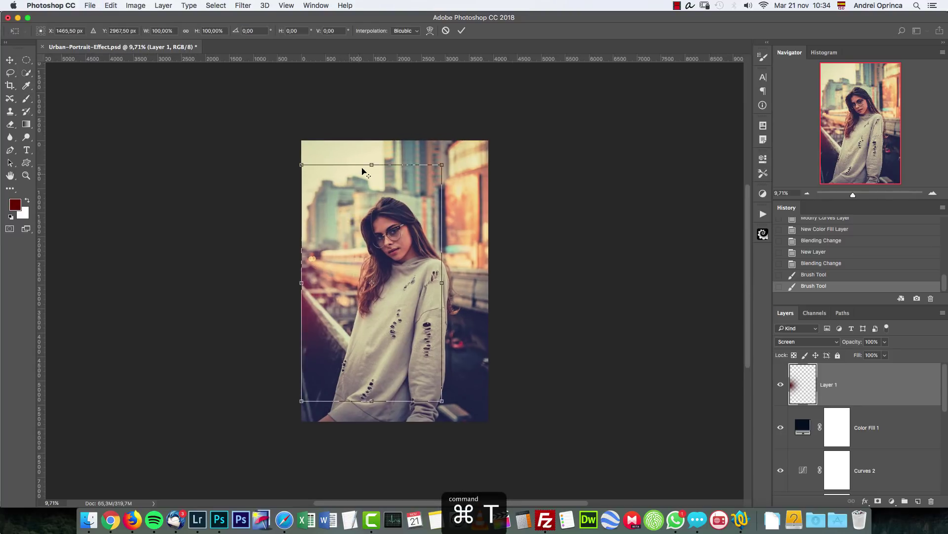
left_click_drag(369, 165, 370, 204)
scroll(380, 170, "down", 5)
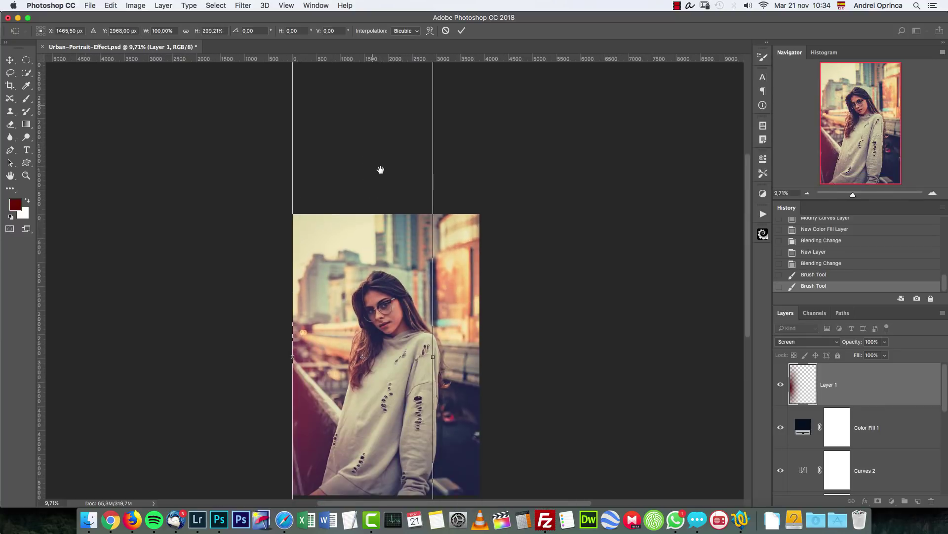
left_click_drag(438, 355, 467, 345)
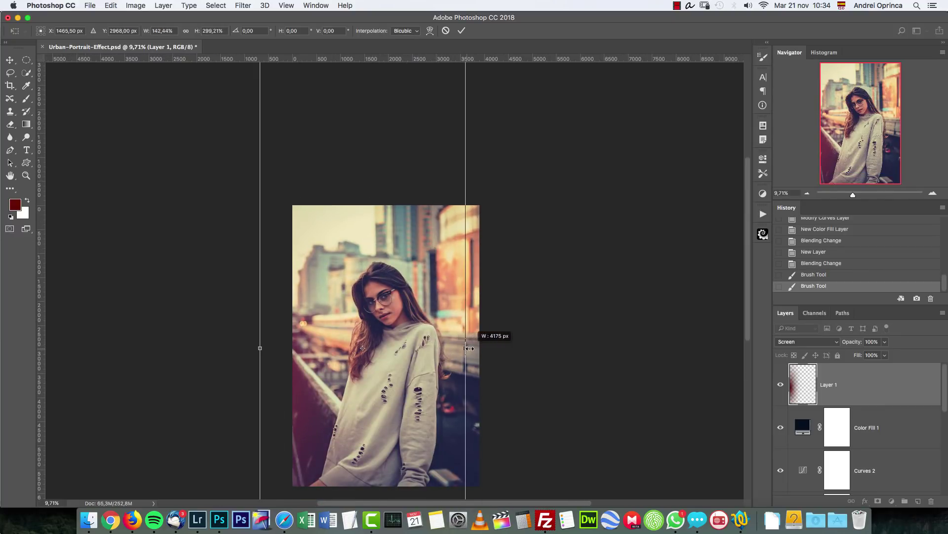
key("Escape")
Step: Undo the last stroke and repaint the left-edge red glow with a soft 2100 px brush
key("alt+super+z")
right_click(351, 339)
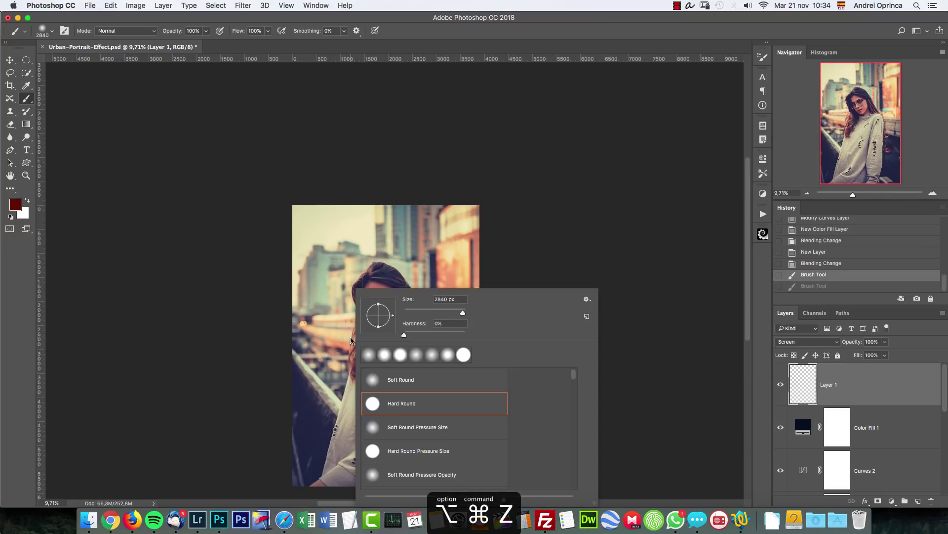
mouse_move(466, 323)
left_mouse_down()
mouse_move(446, 323)
mouse_move(461, 315)
left_mouse_up()
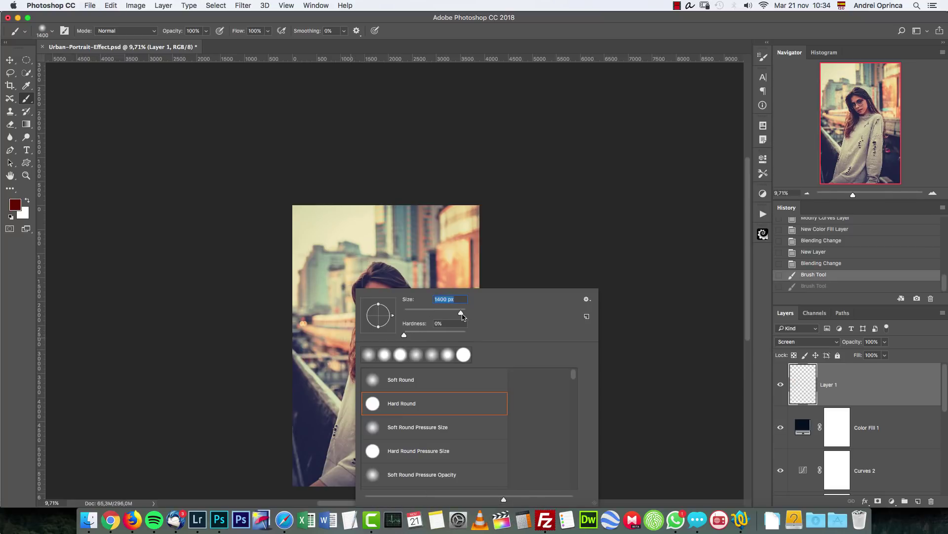
left_click(301, 337)
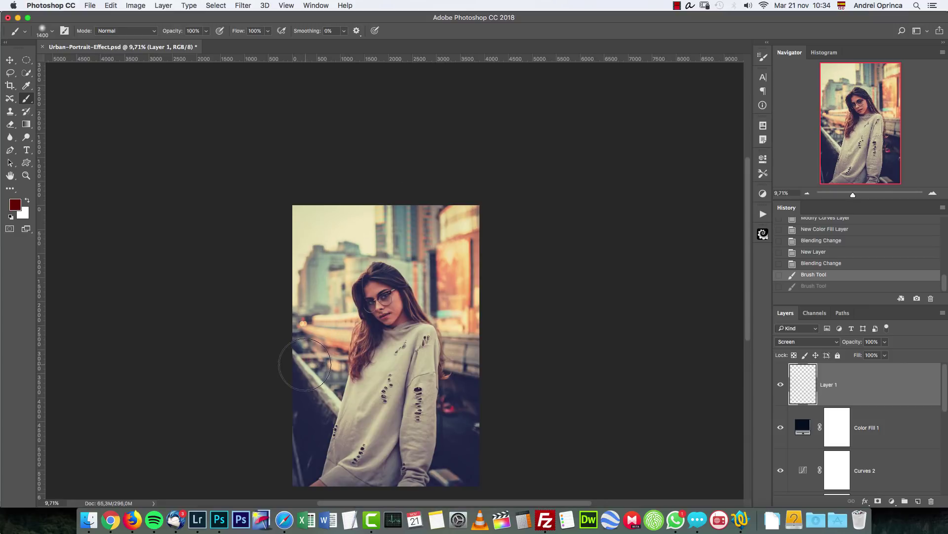
left_click(308, 353)
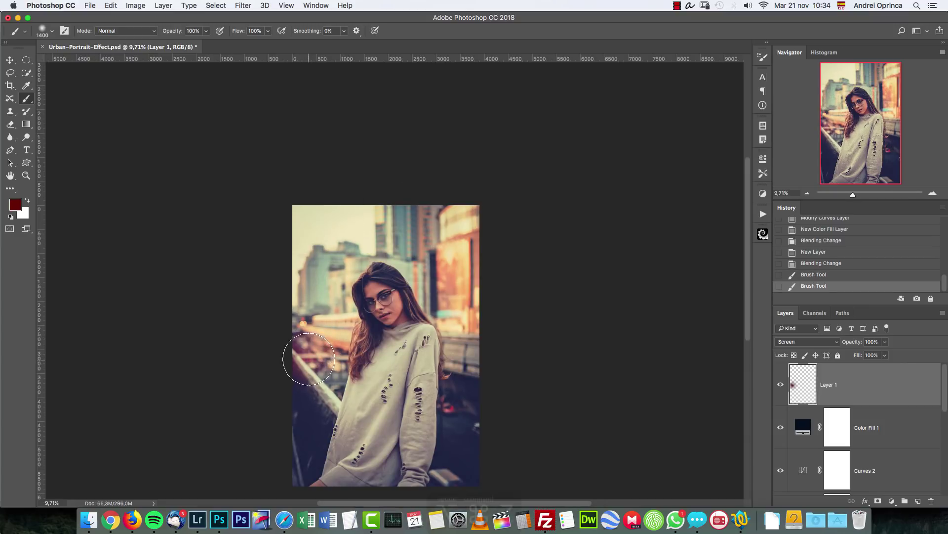
key("alt+super+z")
key("bracketright")
key("bracketright")
key("bracketright")
key("bracketright")
key("bracketright")
key("bracketright")
key("bracketright")
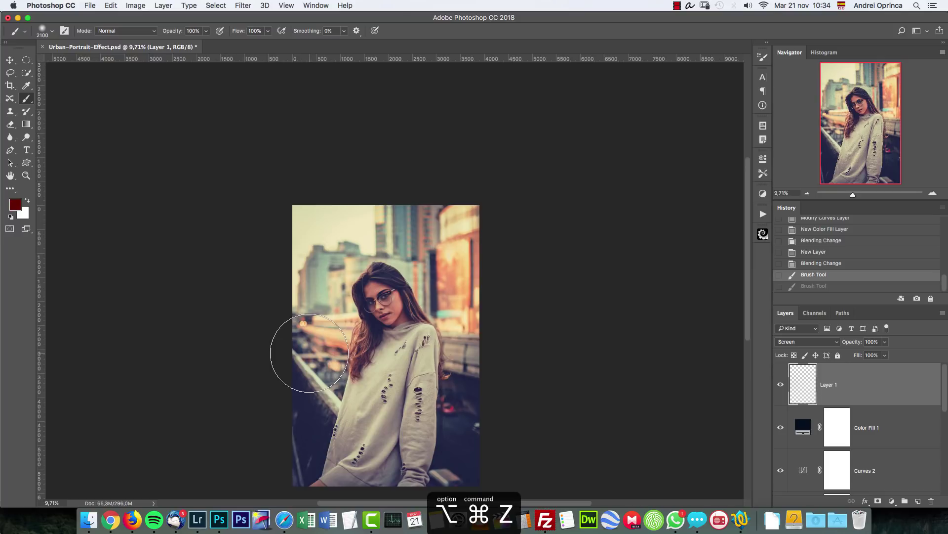
left_click(311, 350)
left_click(311, 350)
key("super+r")
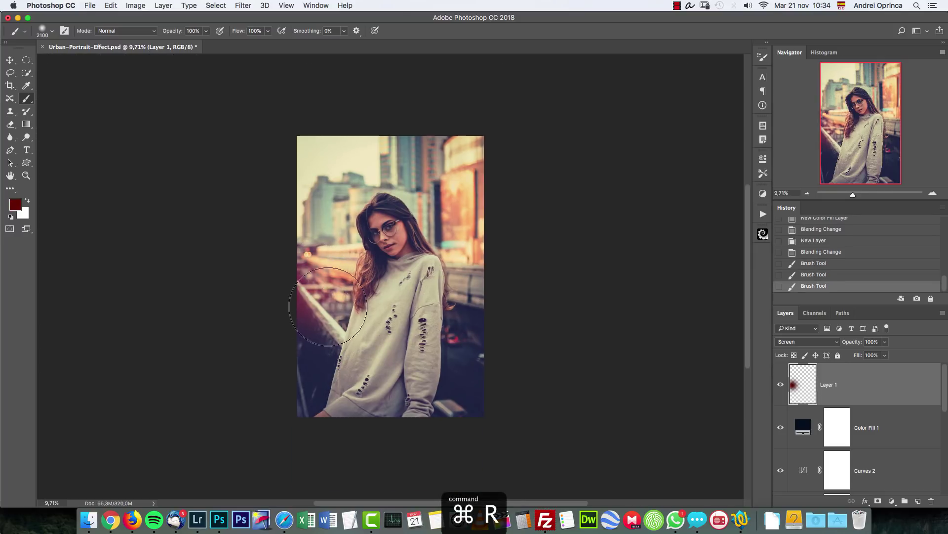
Step: Scale the red glow to about 254% width and 249% height, shifting it up and right
key("super+t")
left_click_drag(365, 164, 367, 78)
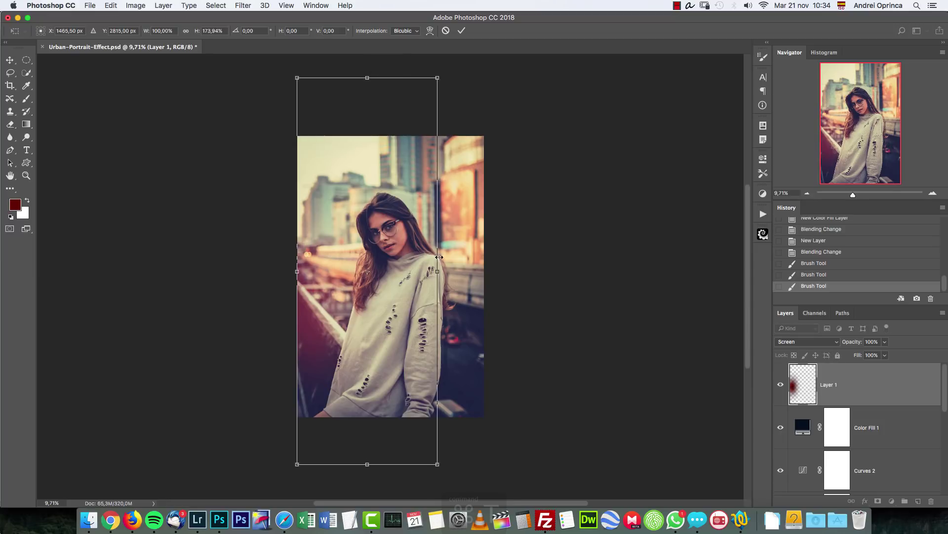
left_click_drag(437, 272, 497, 270)
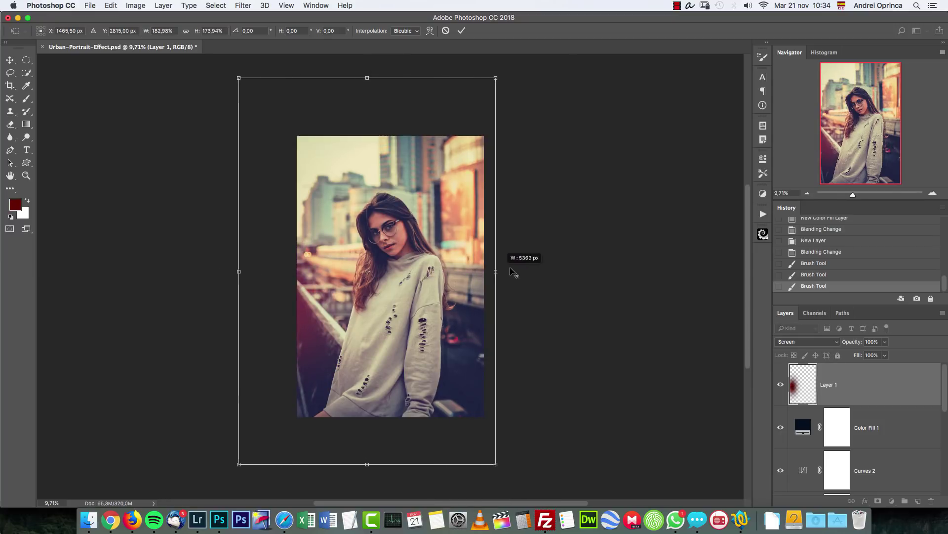
key("super+minus")
key("super+minus")
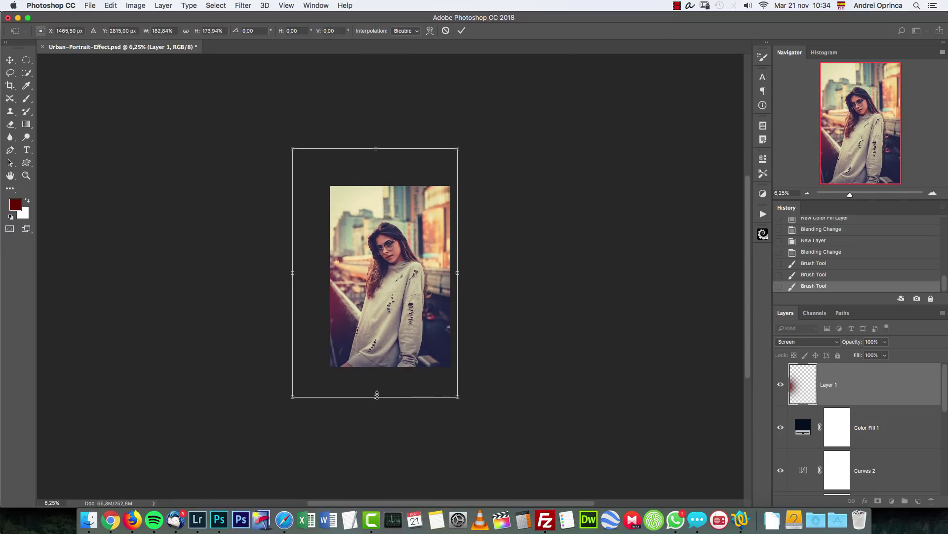
left_click_drag(376, 397, 376, 445)
left_click_drag(402, 335, 415, 323)
left_click_drag(474, 258, 508, 256)
left_click_drag(452, 284, 476, 272)
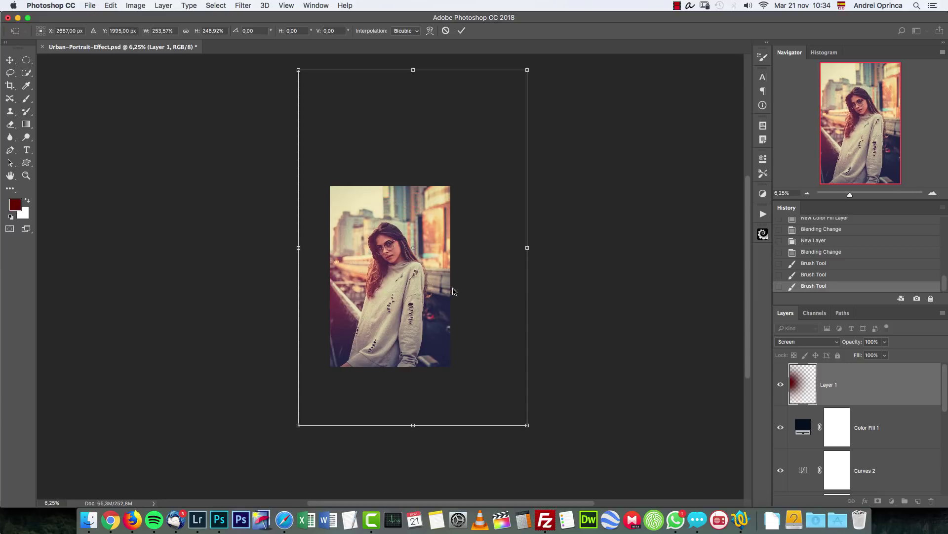
Step: Commit the transform, duplicate Layer 1, and flip the copy horizontally onto the portrait's right side
double_click(476, 272)
key("super+j")
key("super+t")
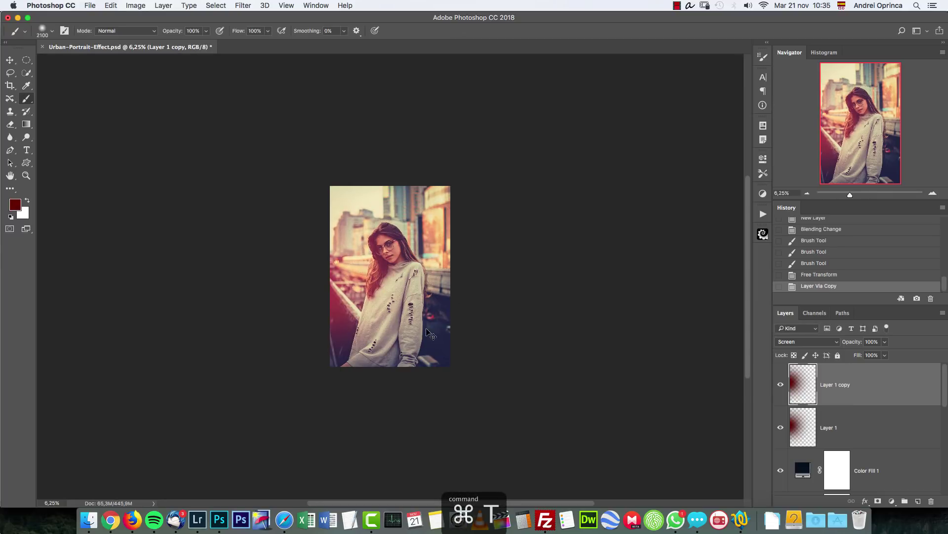
right_click(374, 234)
left_click(426, 357)
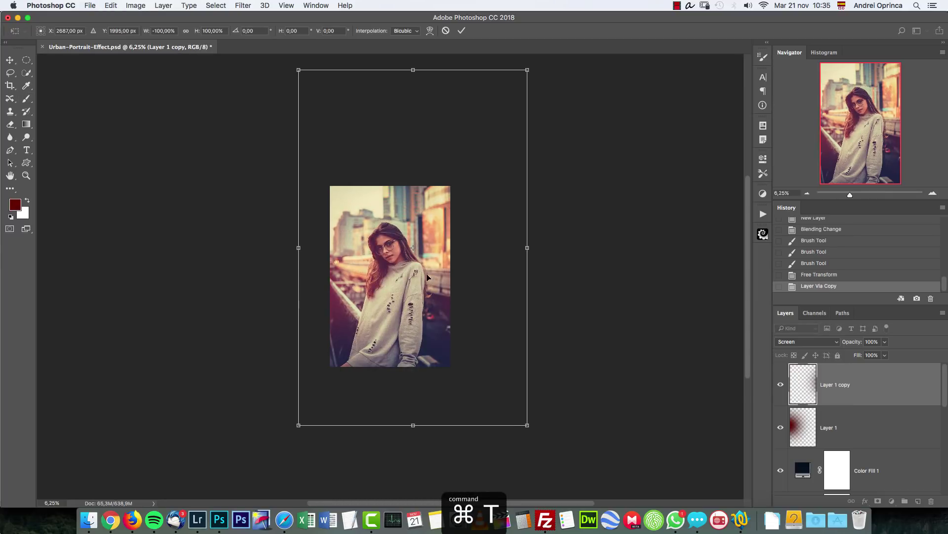
left_click_drag(415, 281, 365, 286)
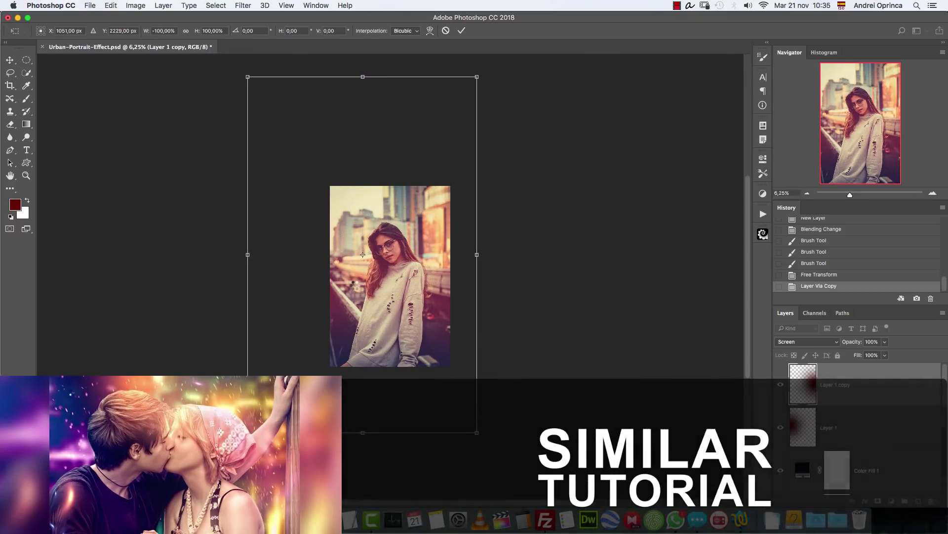
key("Return")
key("b")
key("super+u")
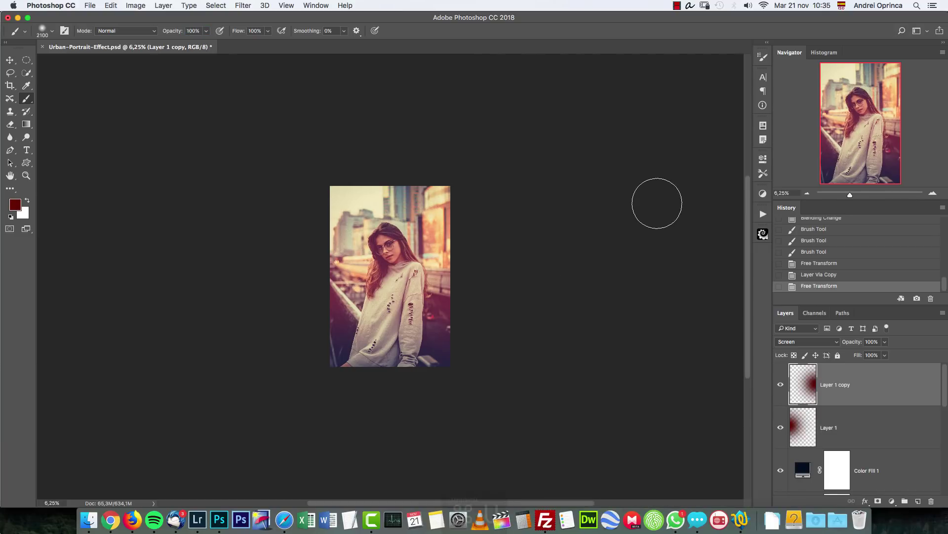
Step: Recolour Layer 1 copy's glow dark blue with Hue -165 and Lightness -56
key("super+u")
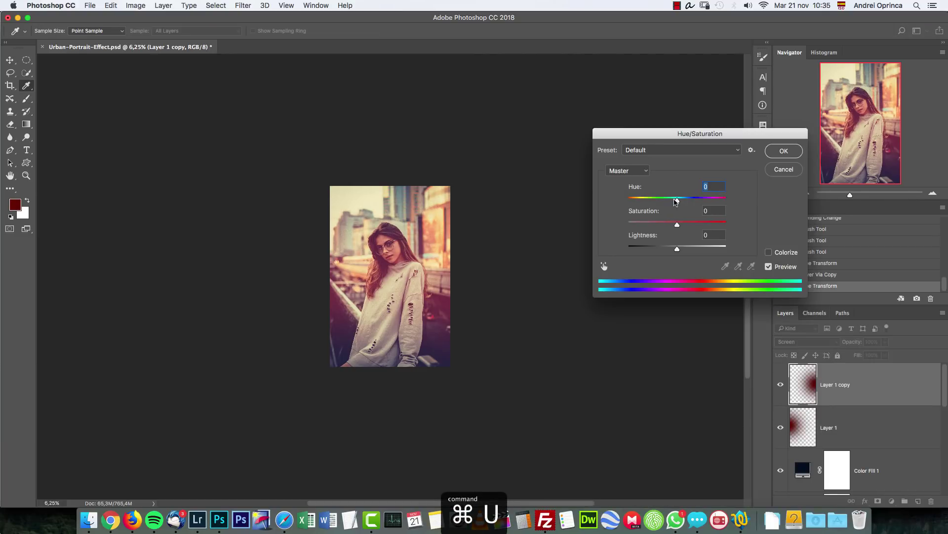
left_click_drag(675, 201, 631, 201)
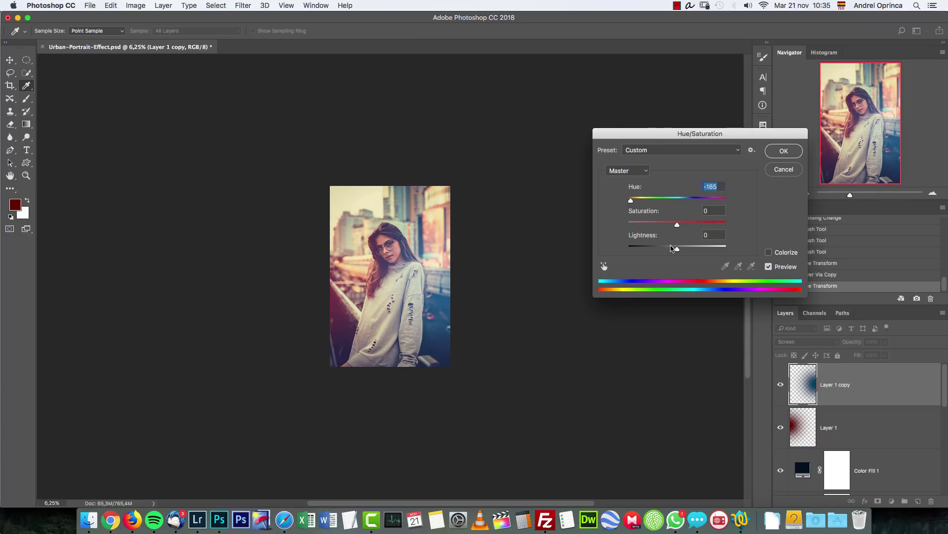
left_click_drag(673, 248, 649, 249)
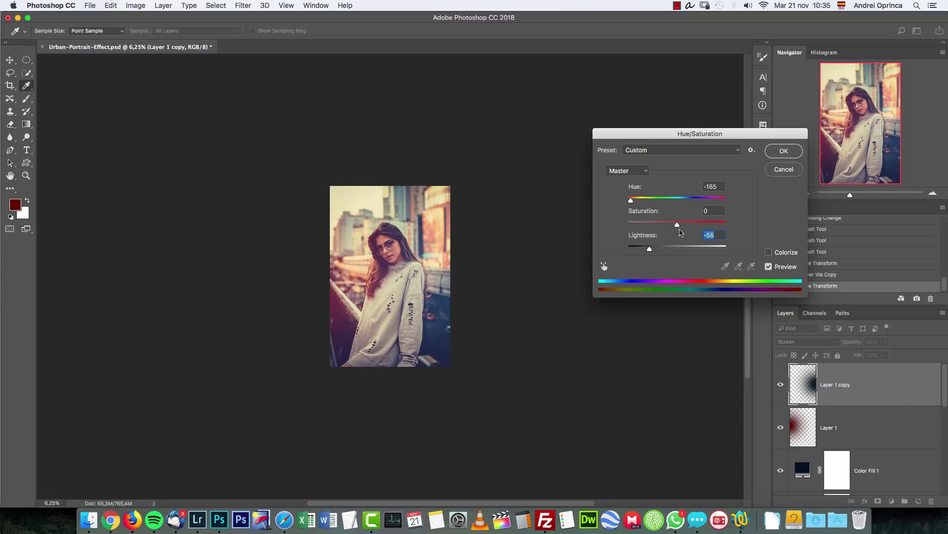
left_click(784, 151)
key("b")
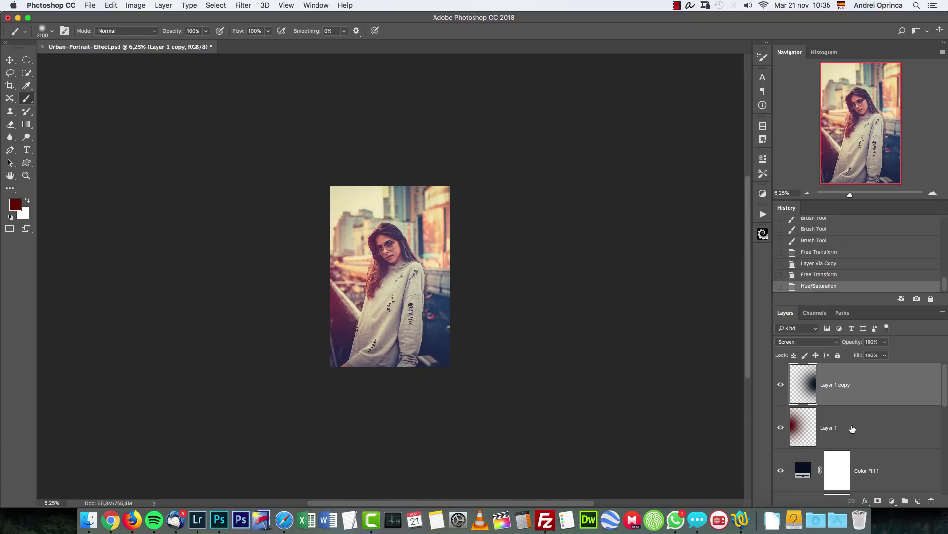
Step: Give Layer 1's red glow Hue +11 and Saturation +44
left_click(845, 428)
key("super+u")
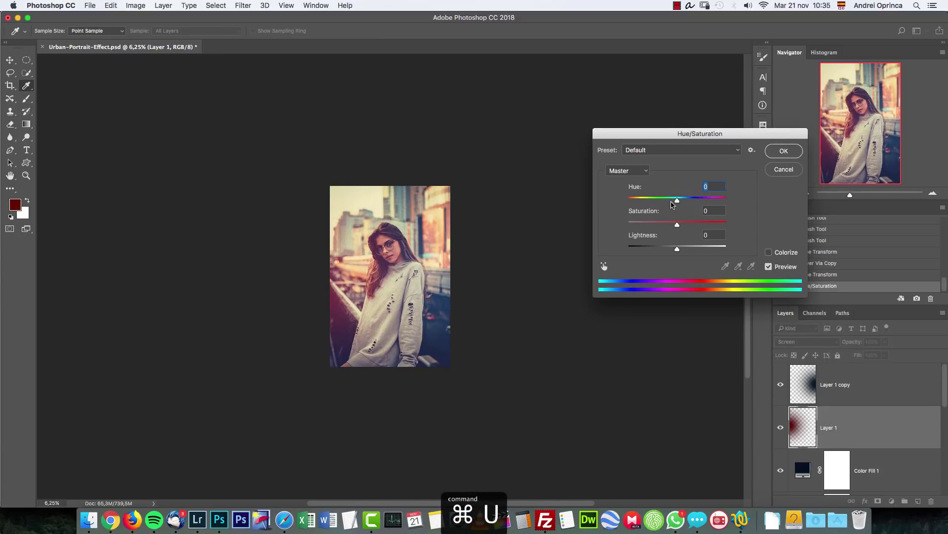
left_click_drag(677, 200, 699, 225)
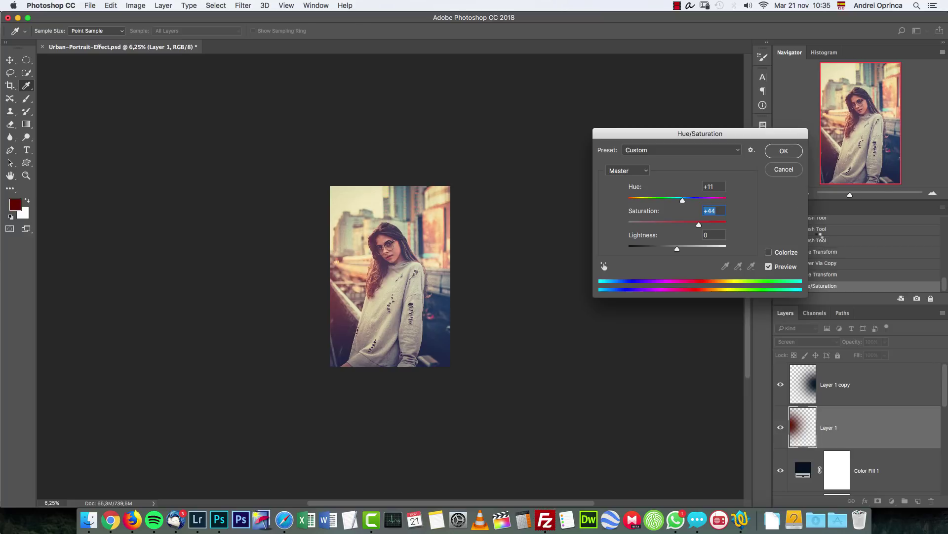
key("Return")
key("super+equal")
key("super+equal")
key("super+equal")
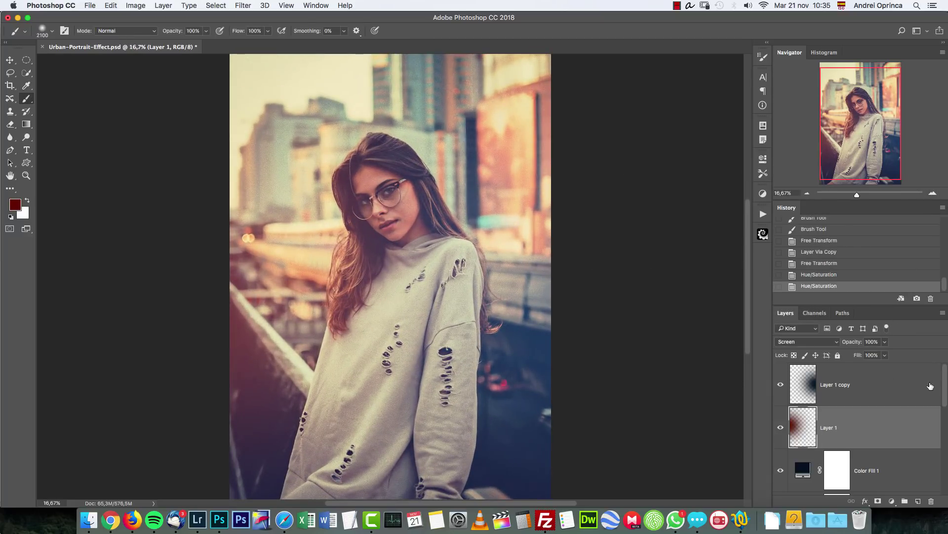
left_click_drag(945, 380, 897, 465)
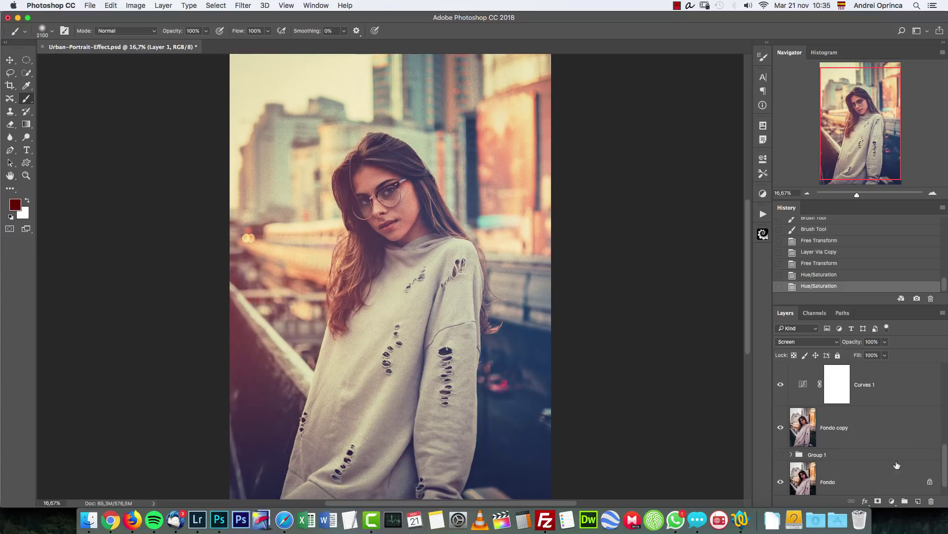
left_click(781, 480, "alt")
left_click(781, 483, "alt")
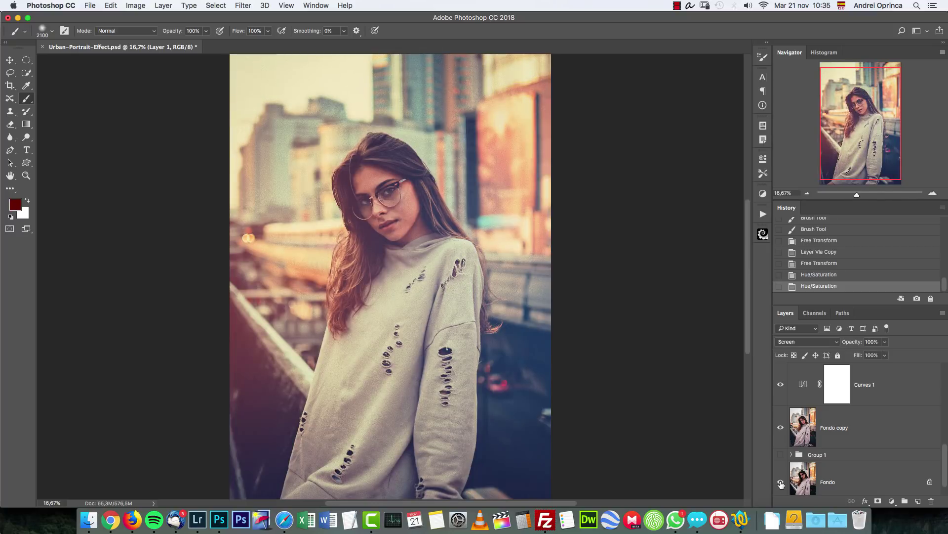